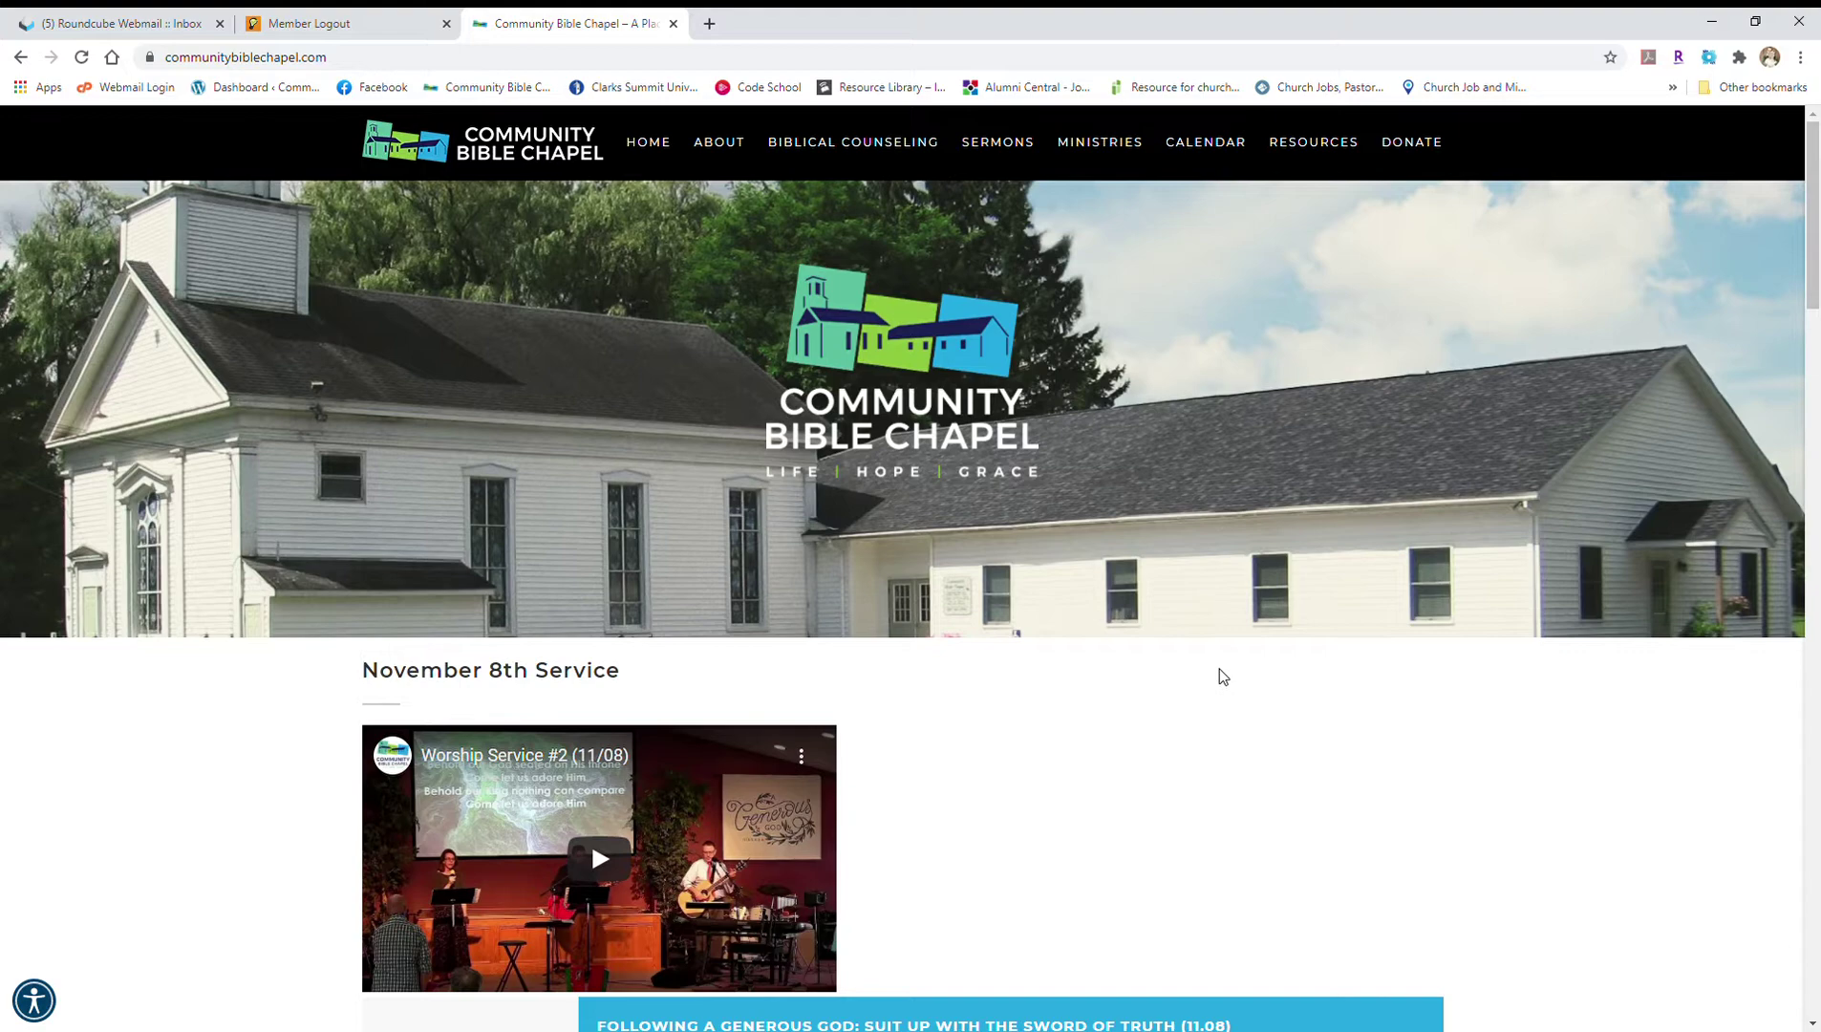
# Step: Scroll down to the November Worship Service Sign-Up section on the chapel homepage and back up
pyautogui.scroll(-5, 1433, 752)
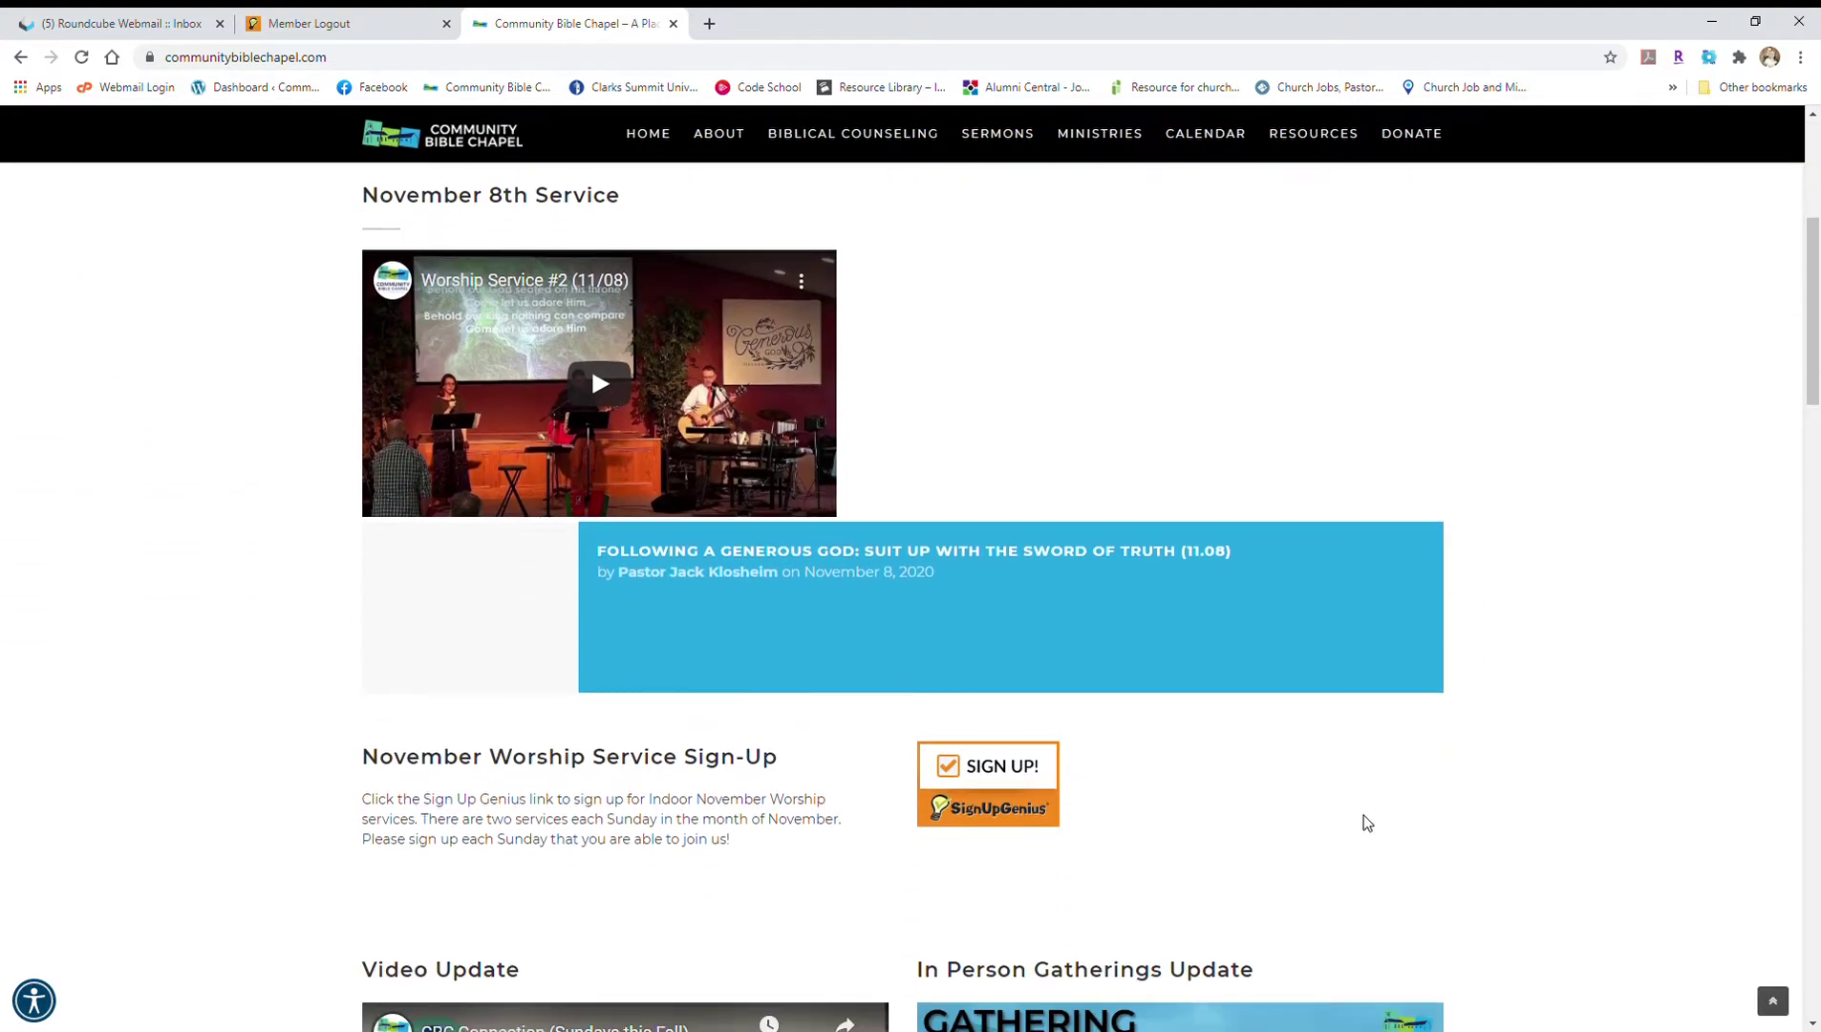
pyautogui.scroll(-2, 695, 844)
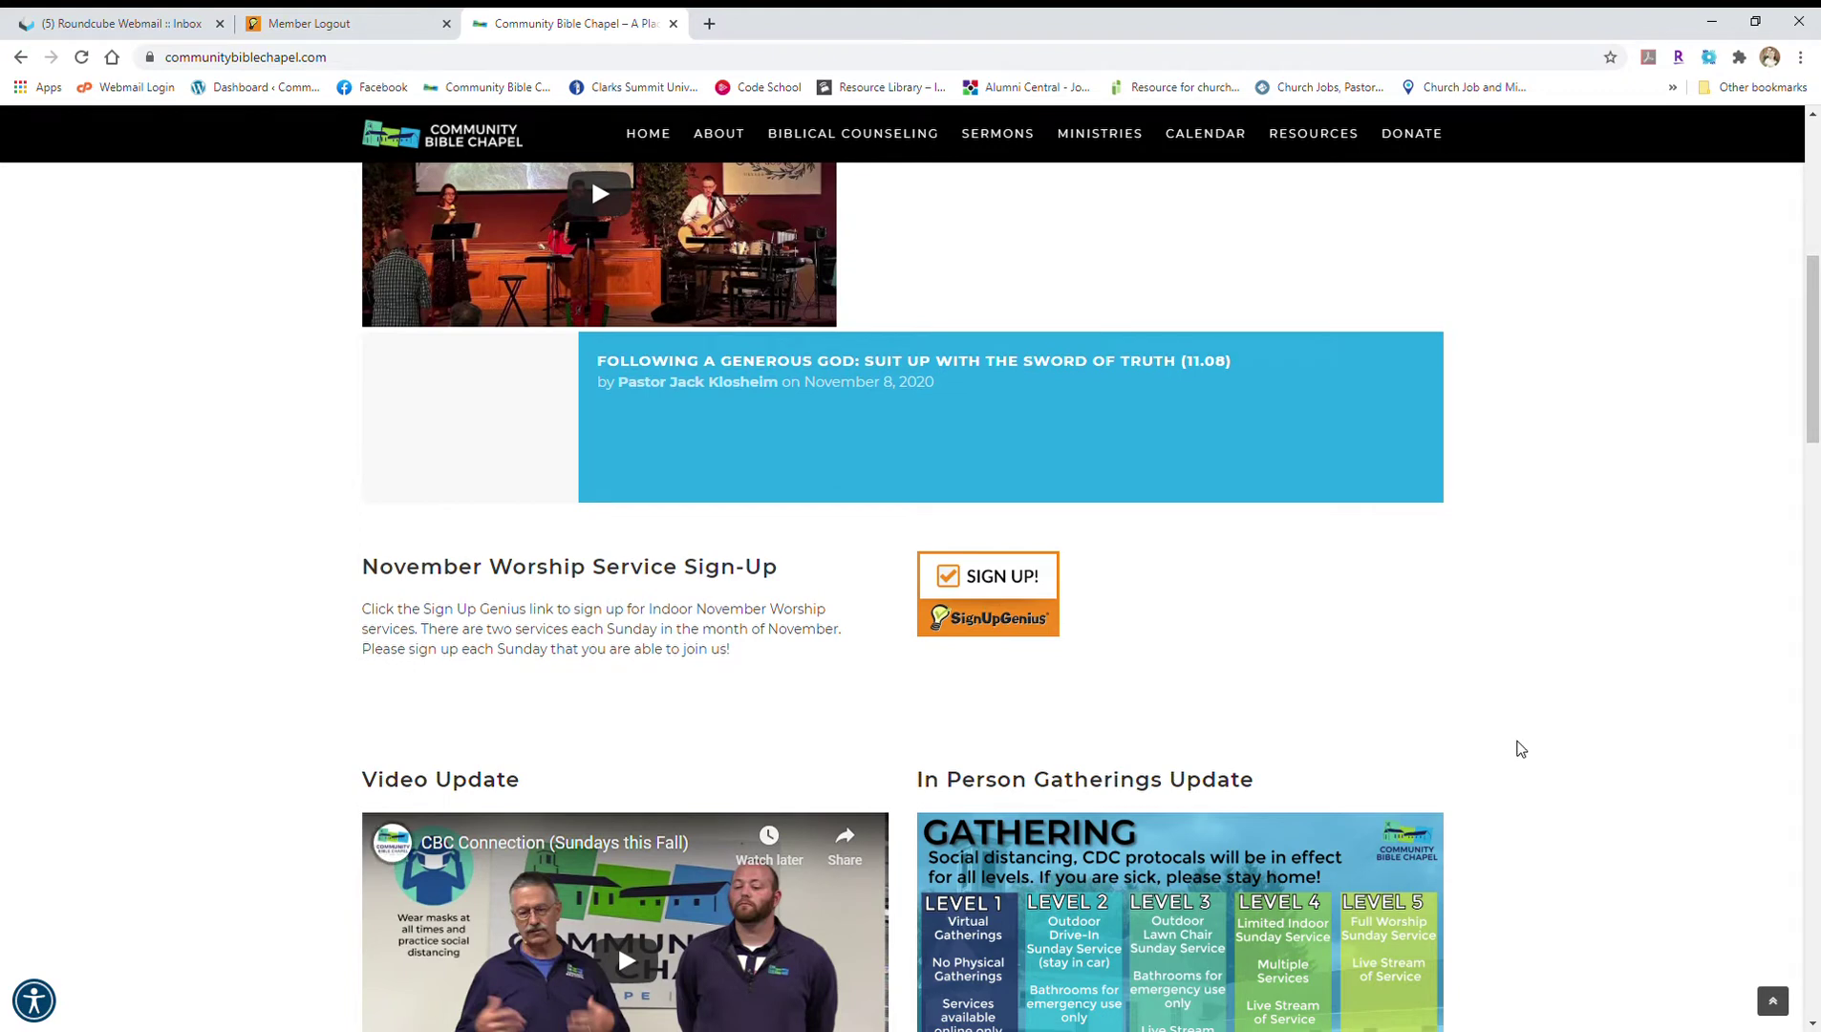
pyautogui.scroll(5, 1498, 793)
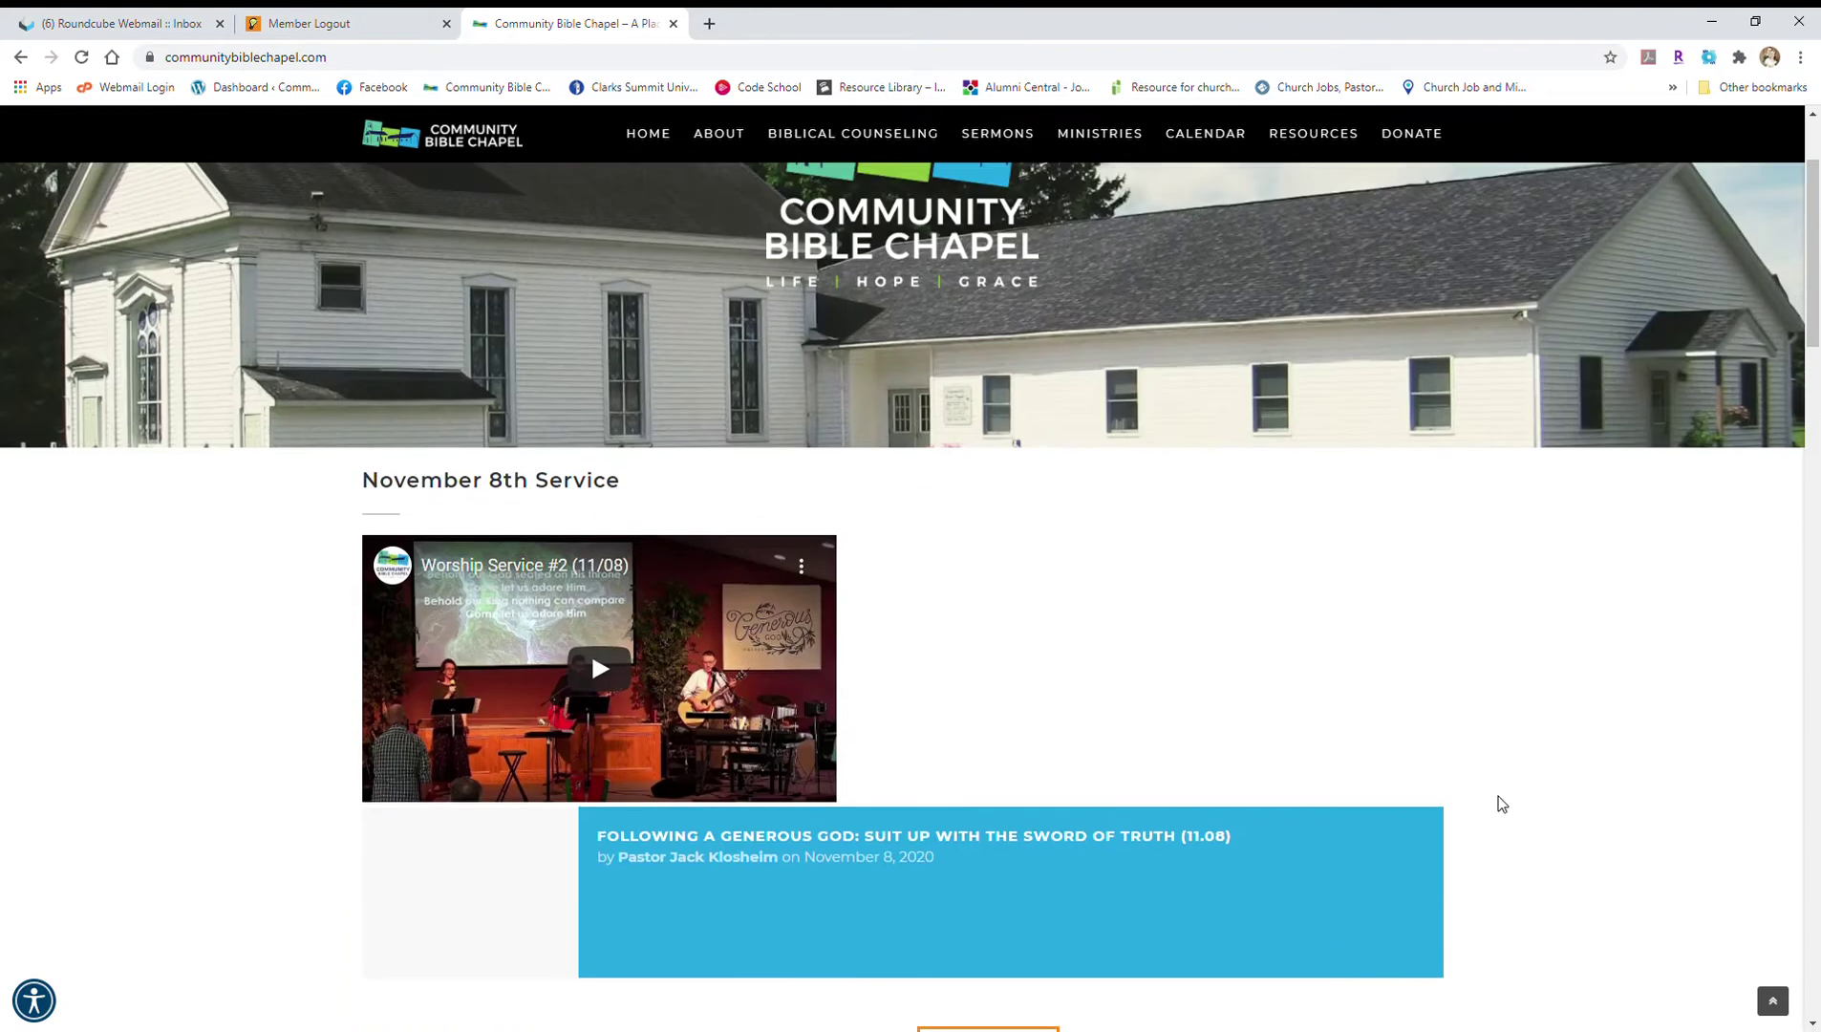
pyautogui.scroll(2, 1497, 801)
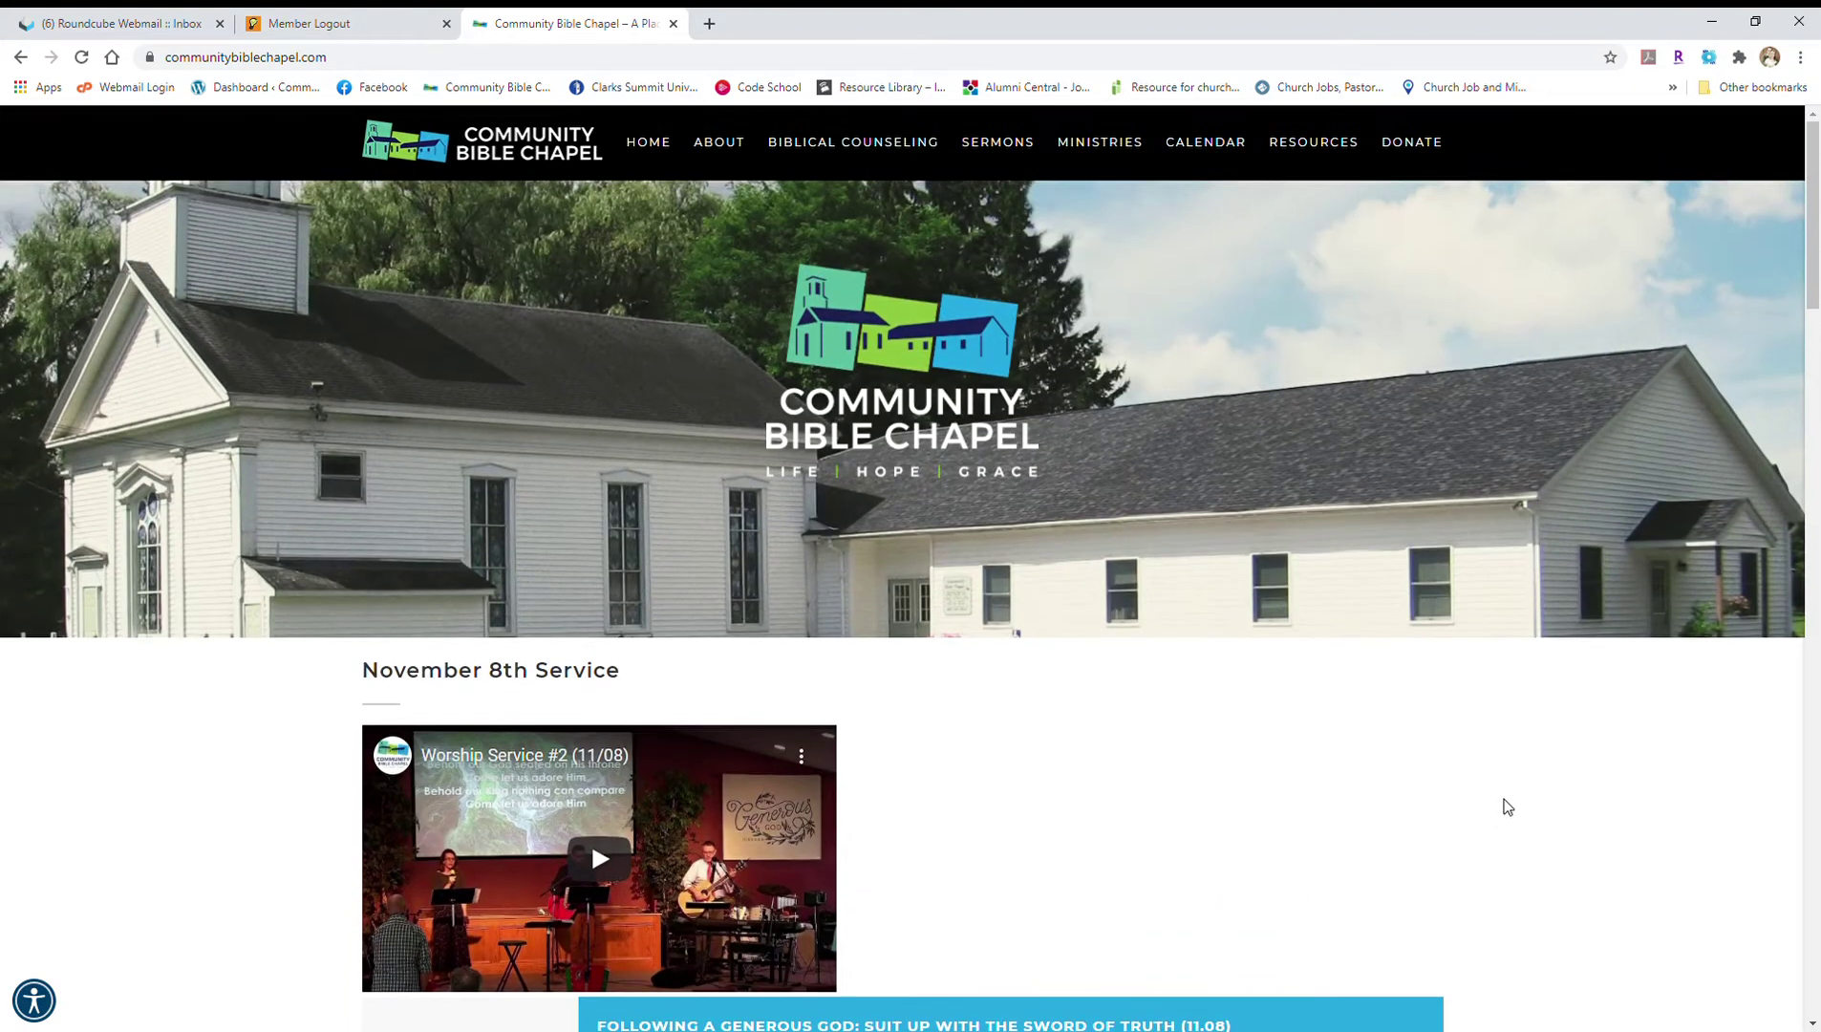
# Step: Go to the SignUpGenius logout page and bring up the Log In page with saved credentials autofilled
pyautogui.click(389, 31)
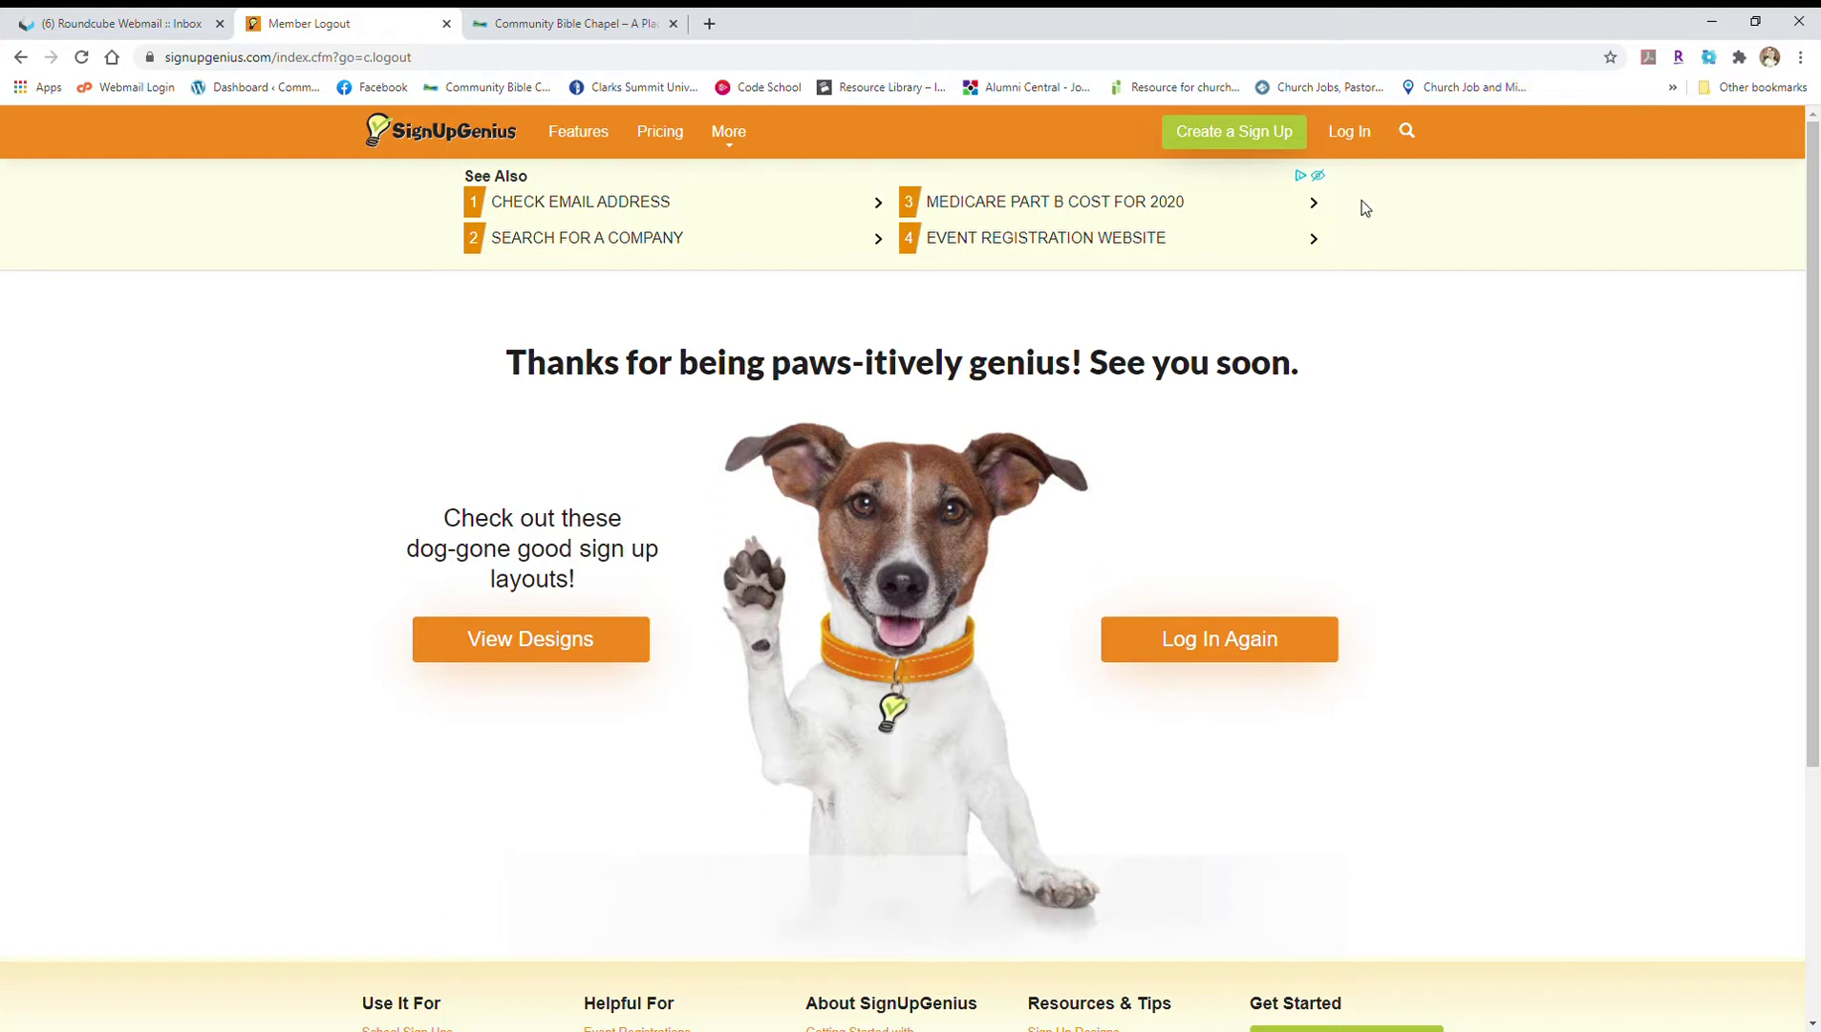
pyautogui.moveTo(1361, 145)
pyautogui.click(1355, 141)
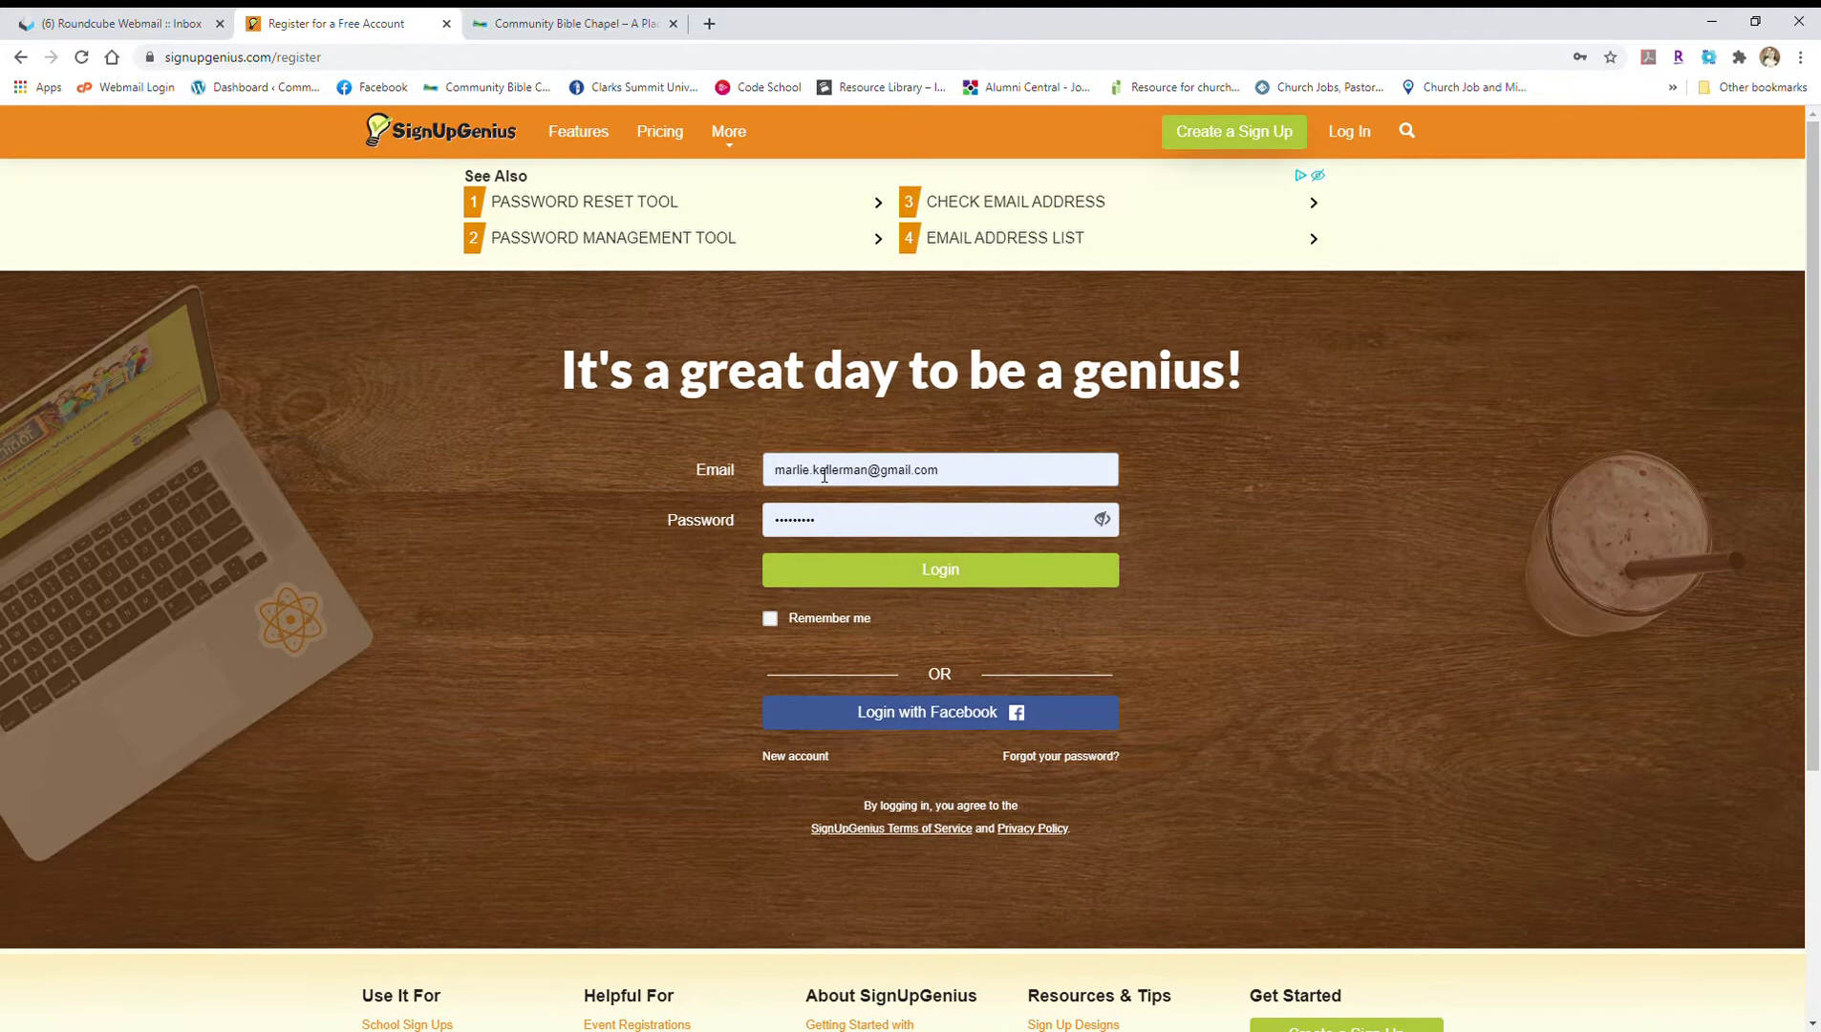
# Step: Log in with the saved account details to reach the Sign Ups 'Invited To' list
pyautogui.click(941, 573)
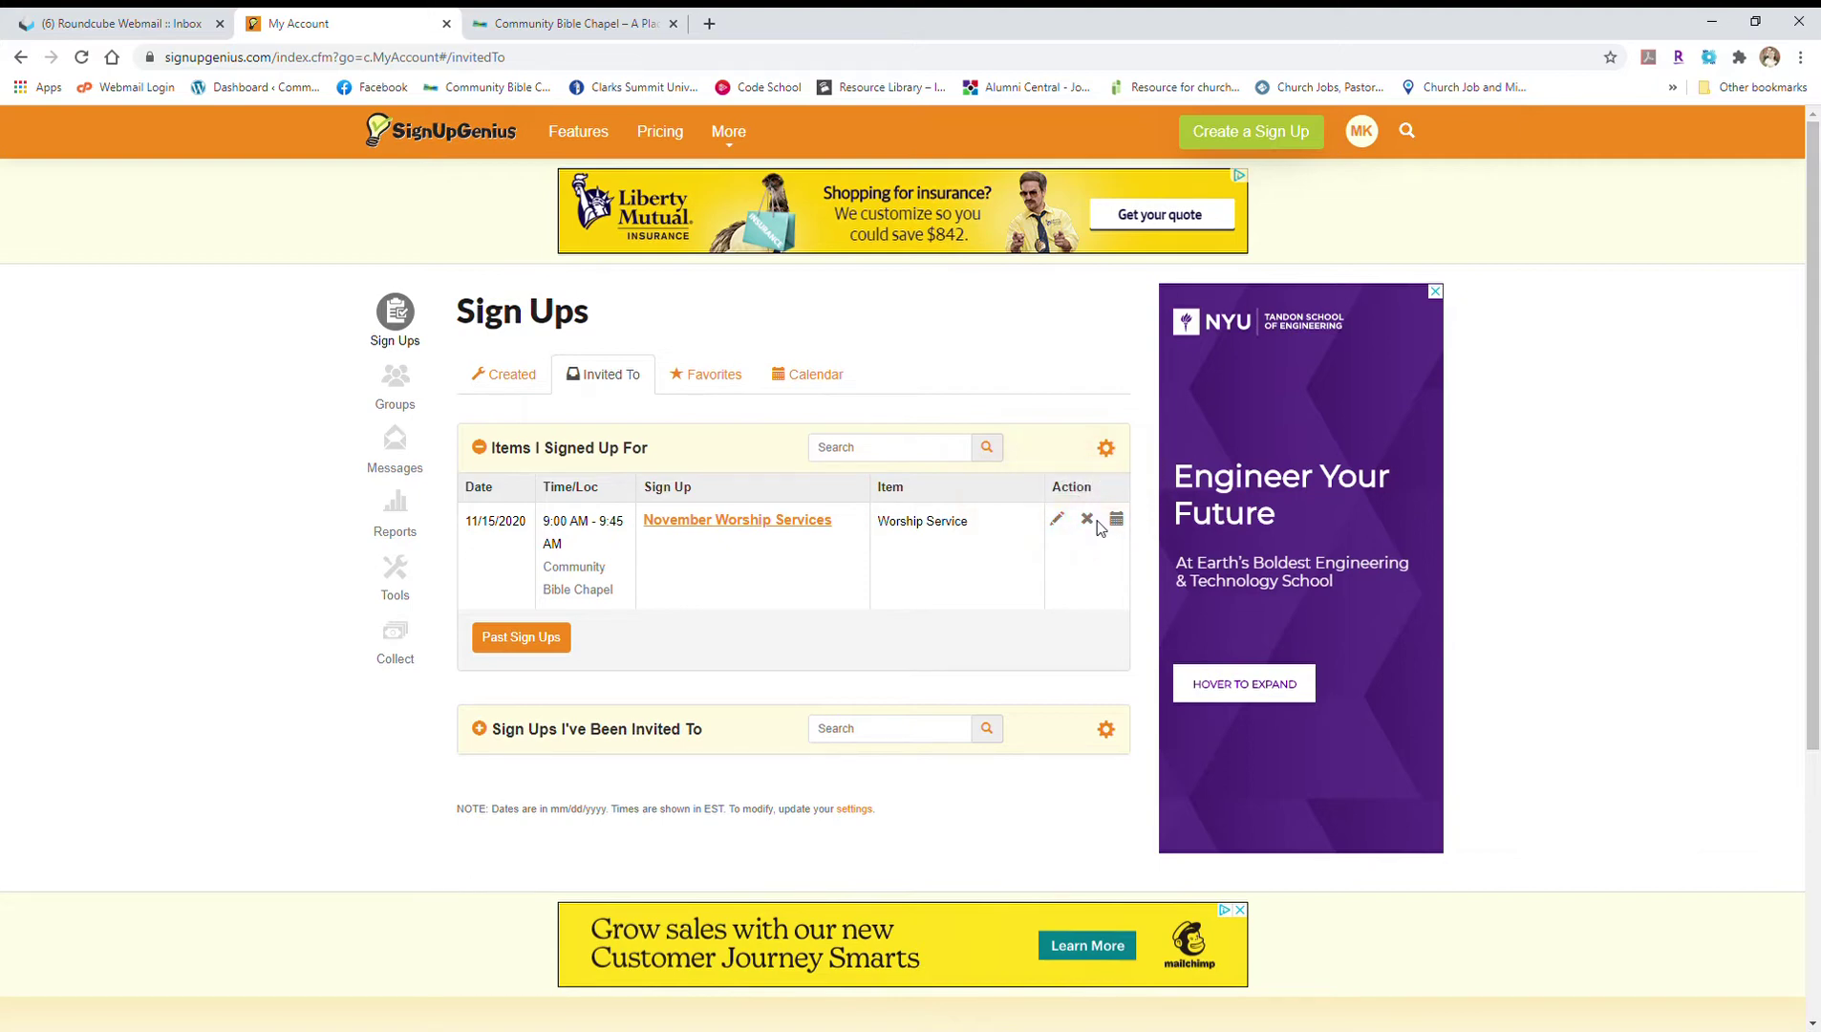
# Step: Open the November Worship Services sign-up and review the taken 11/01 and 11/15 slots
pyautogui.click(792, 528)
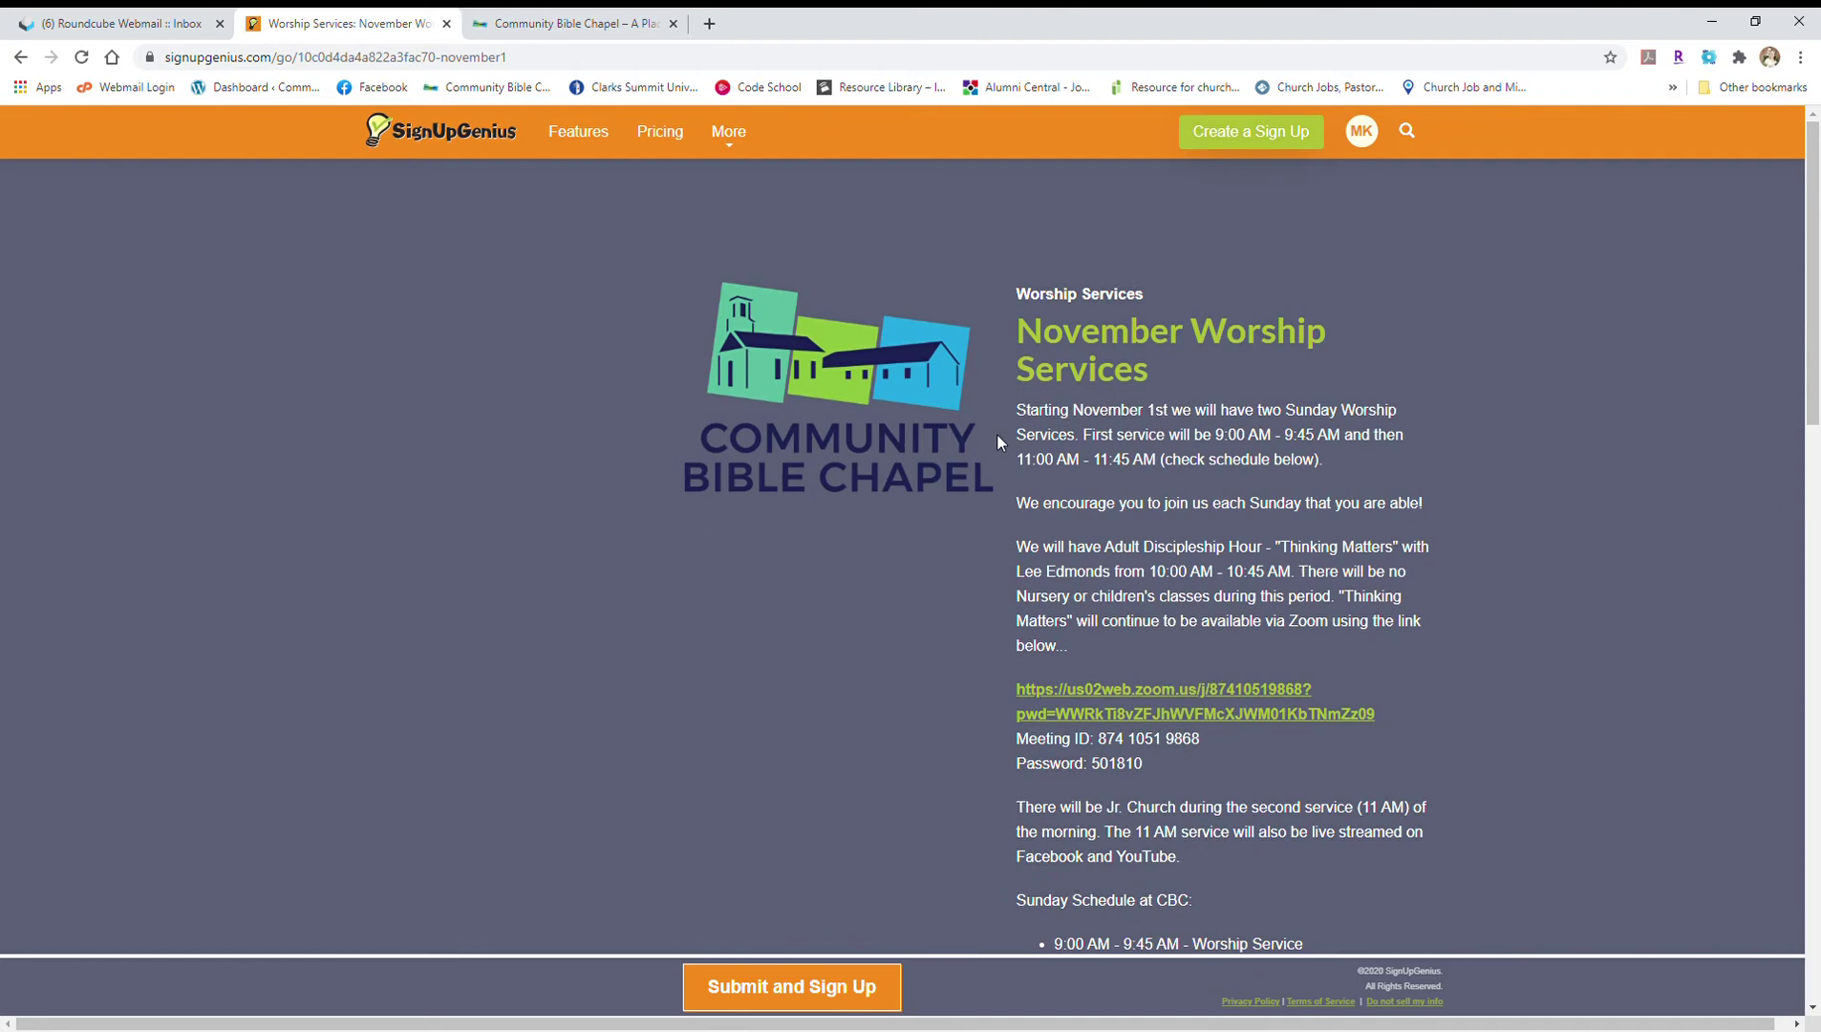
pyautogui.scroll(-3, 1139, 600)
pyautogui.scroll(-10, 1247, 572)
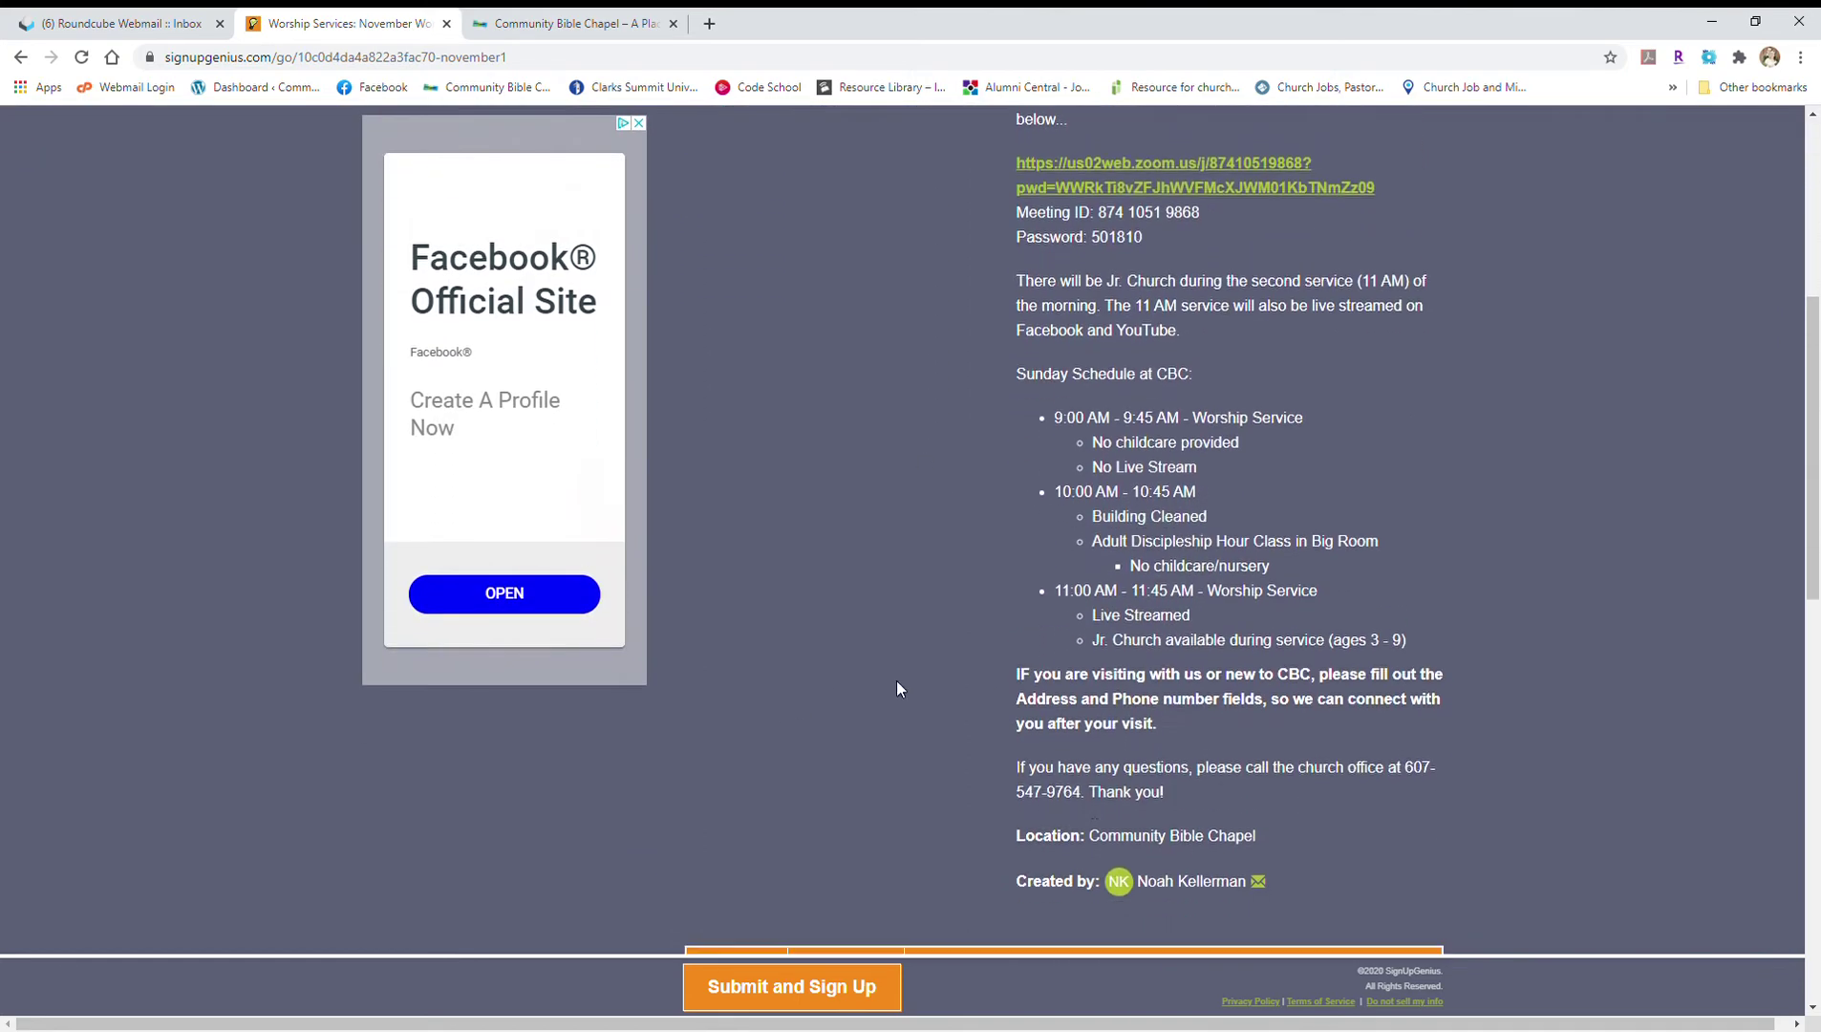
pyautogui.scroll(-1, 1312, 570)
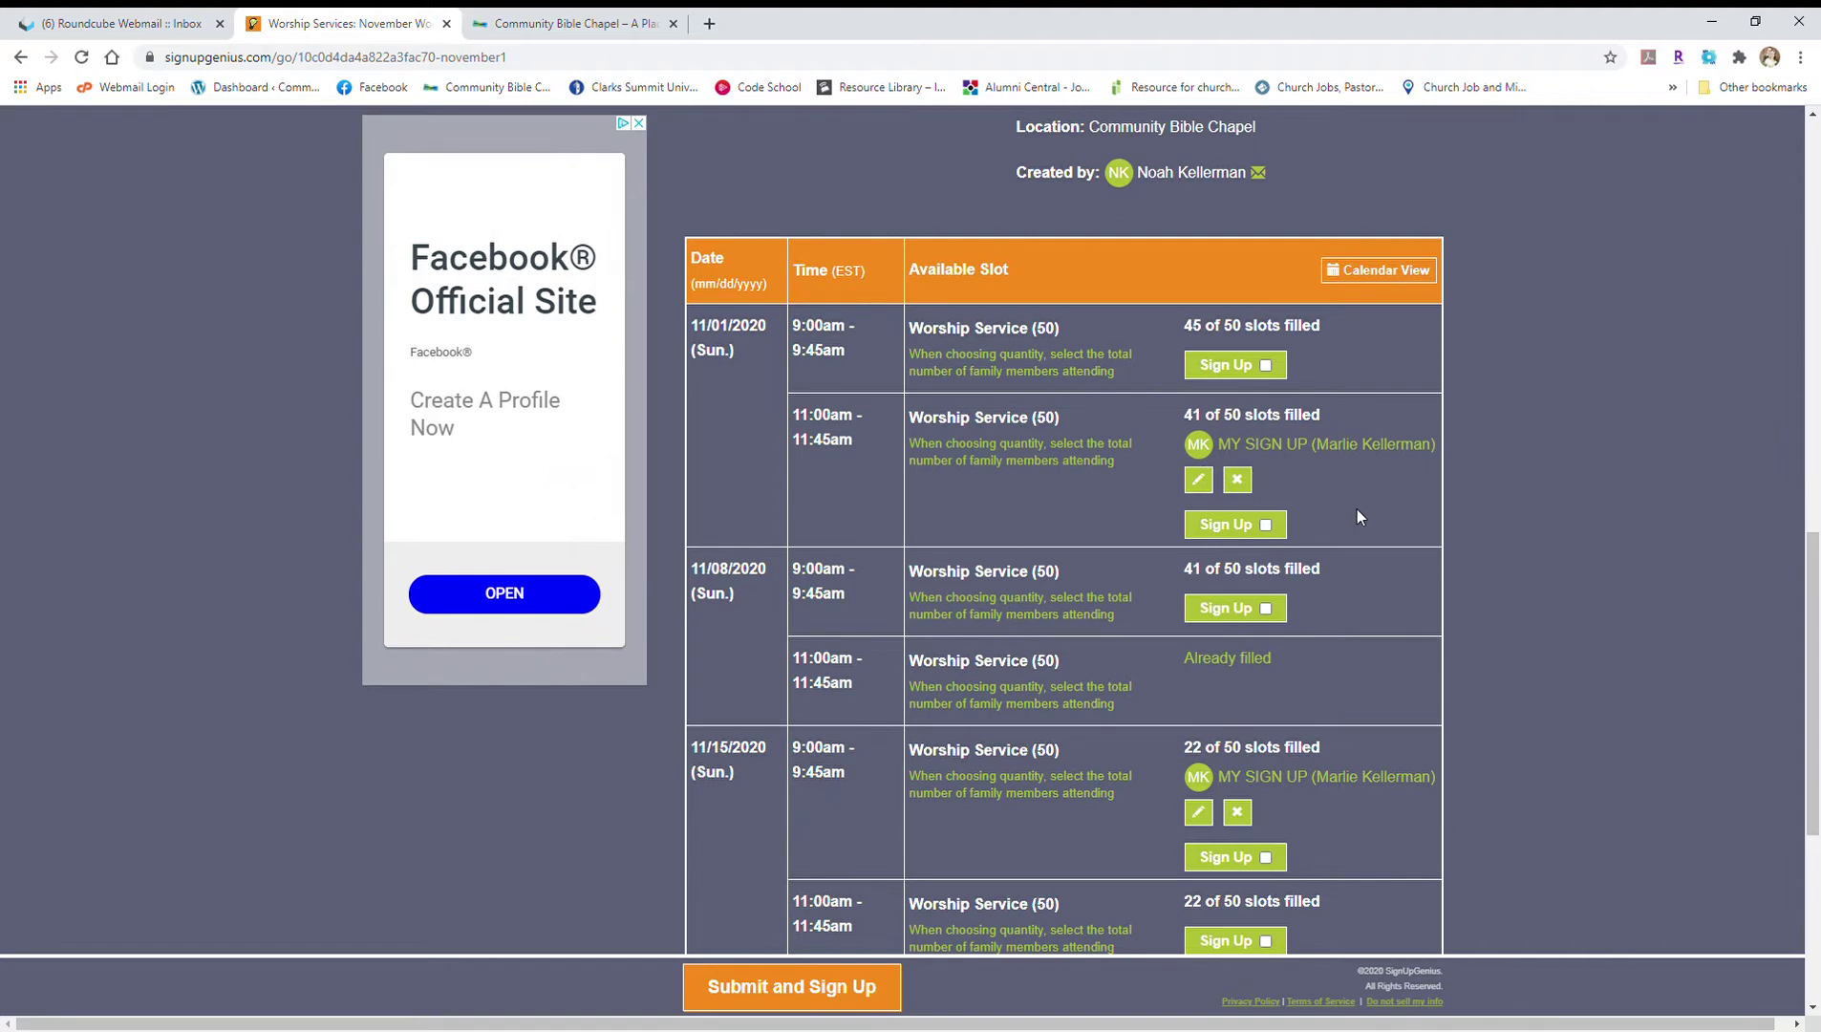
pyautogui.scroll(-2, 1356, 511)
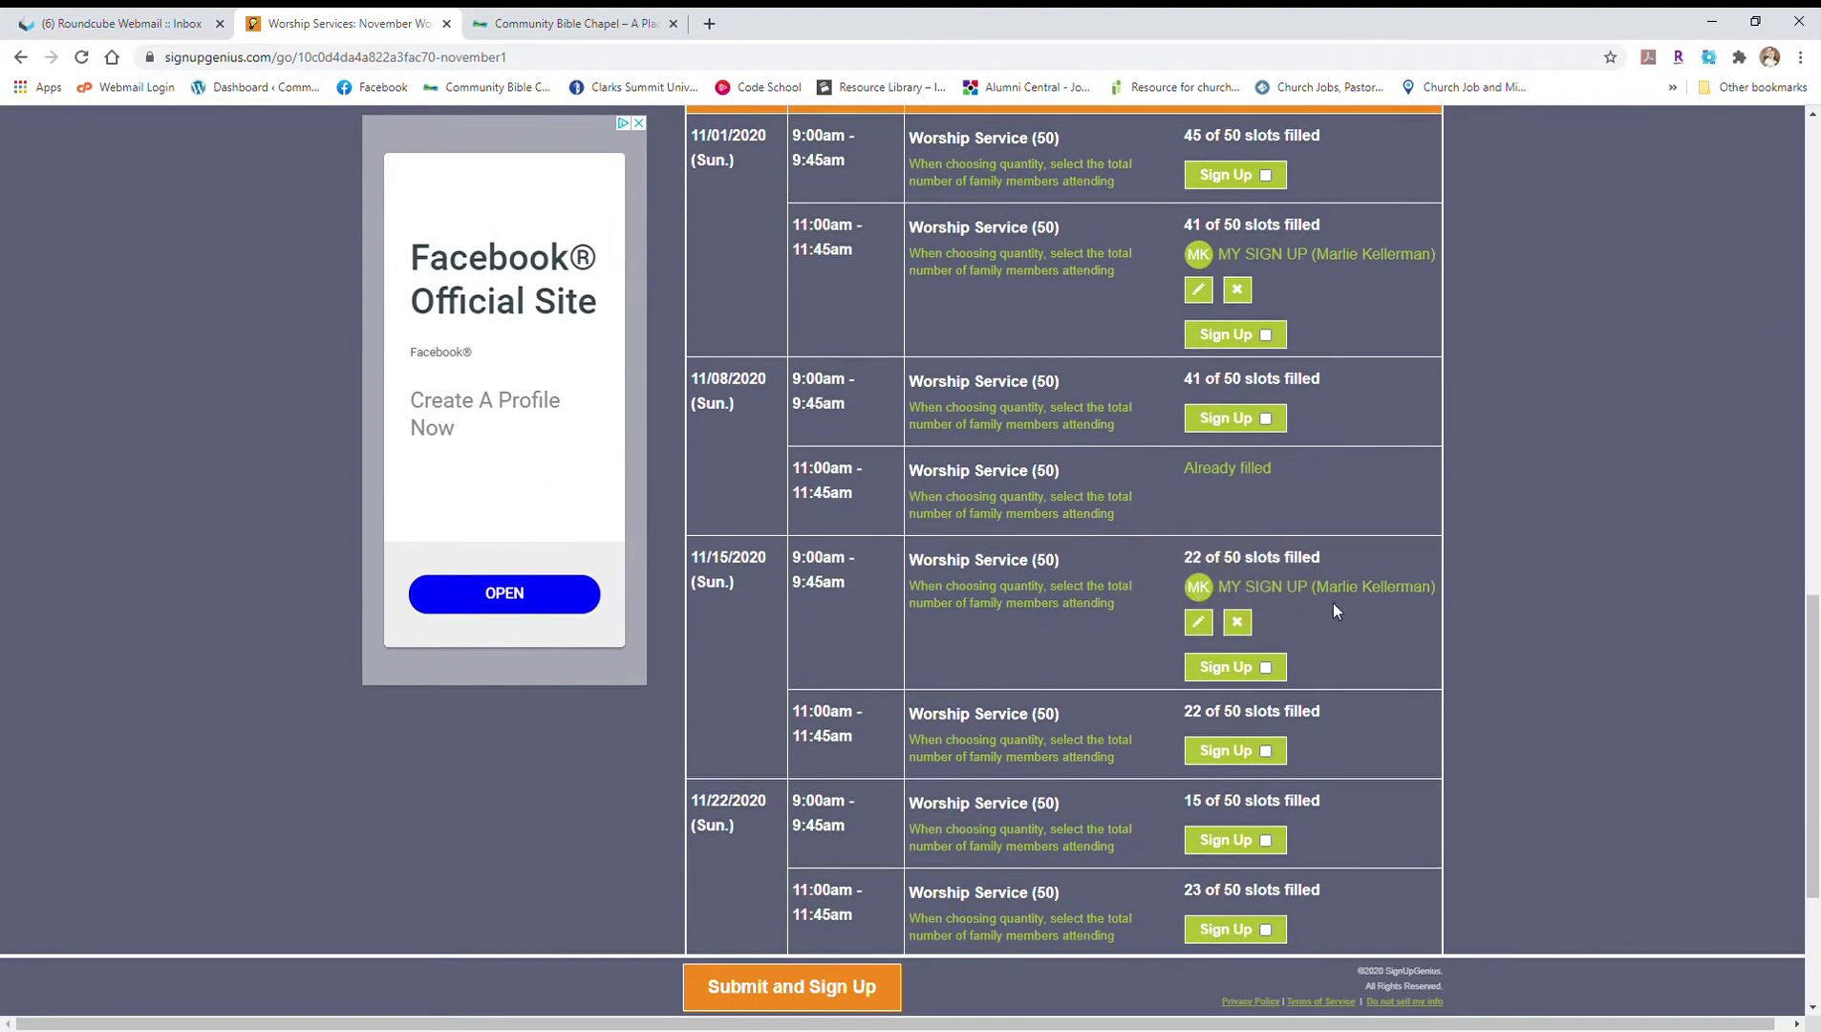
pyautogui.scroll(10, 1452, 633)
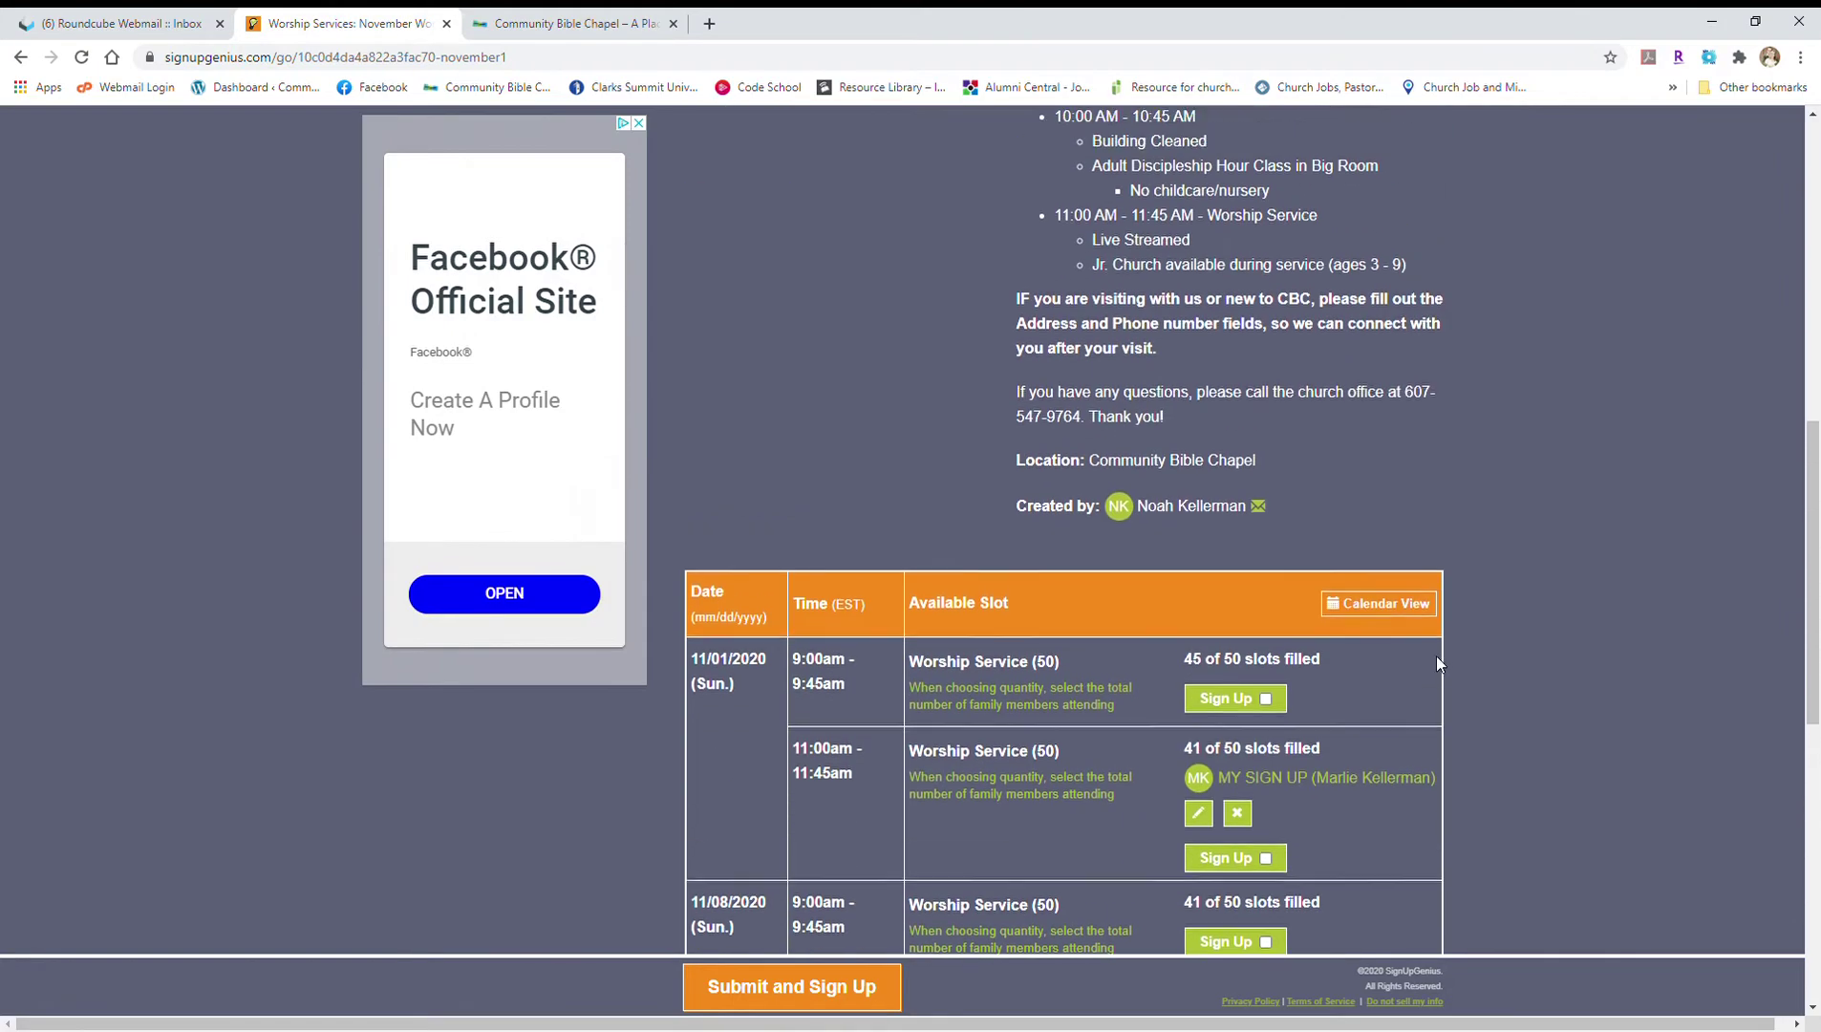
pyautogui.scroll(1, 1333, 671)
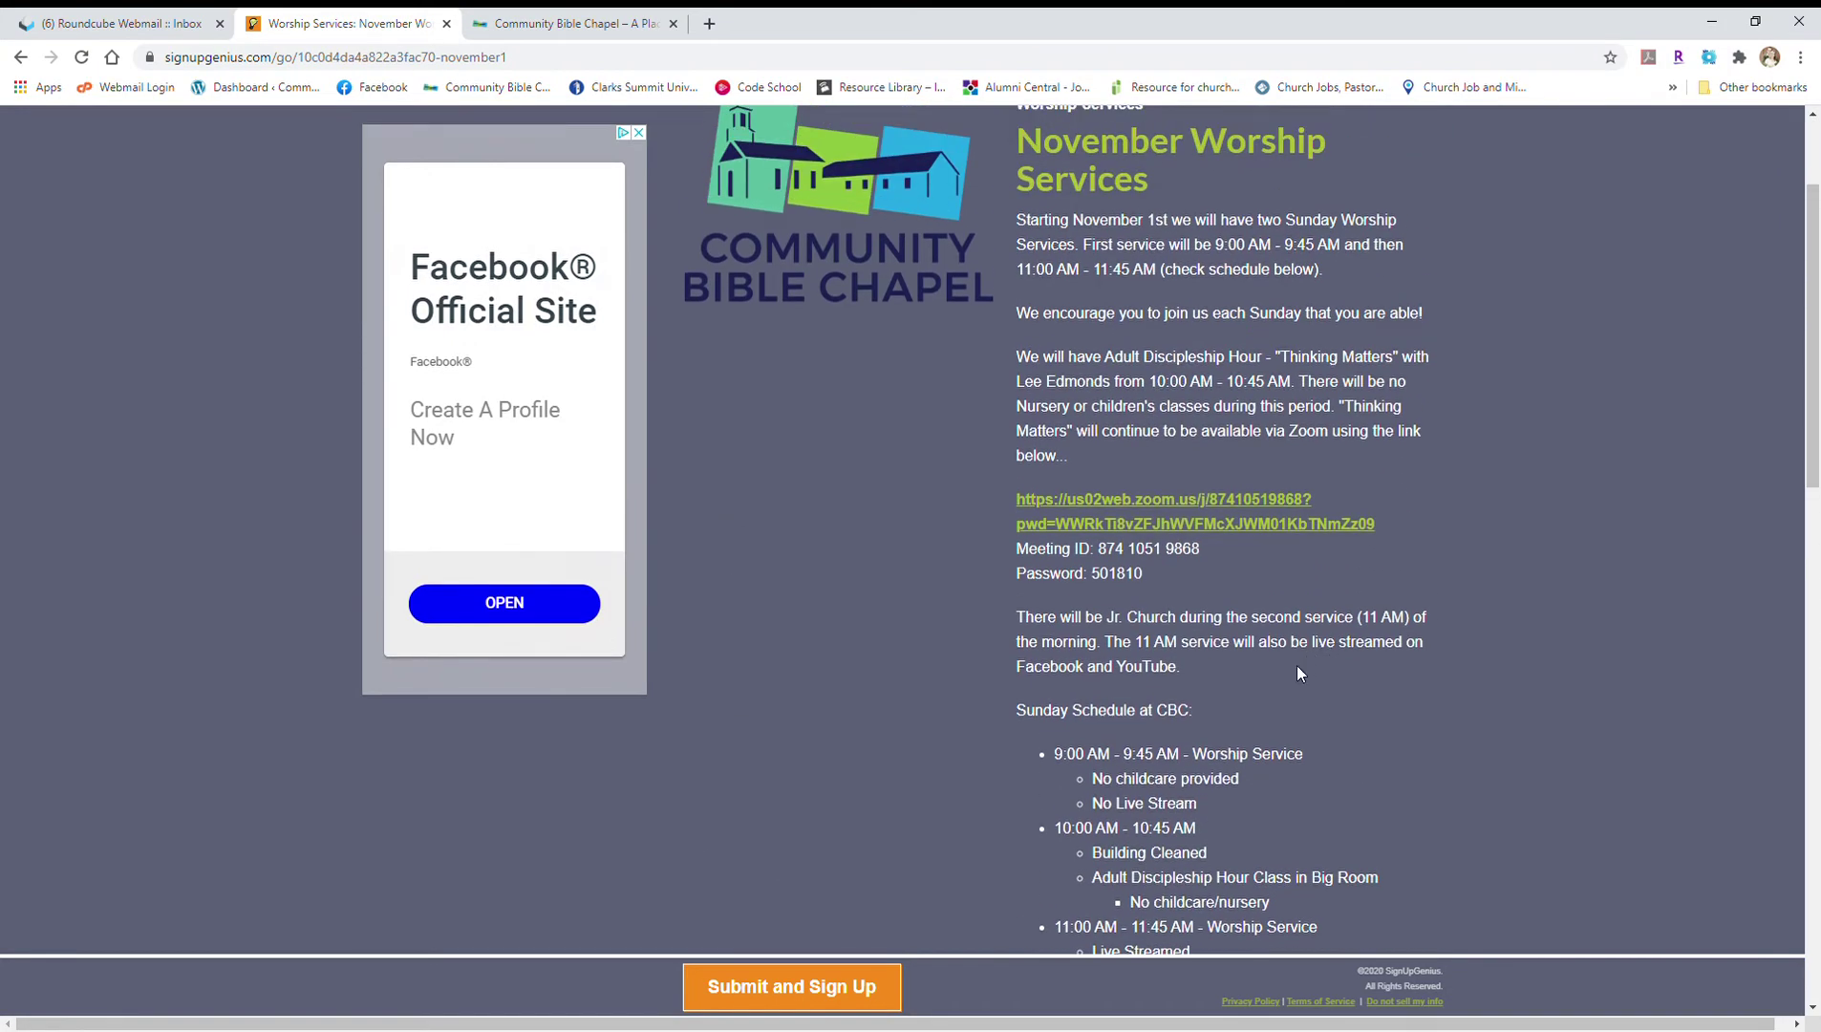
pyautogui.scroll(2, 1296, 673)
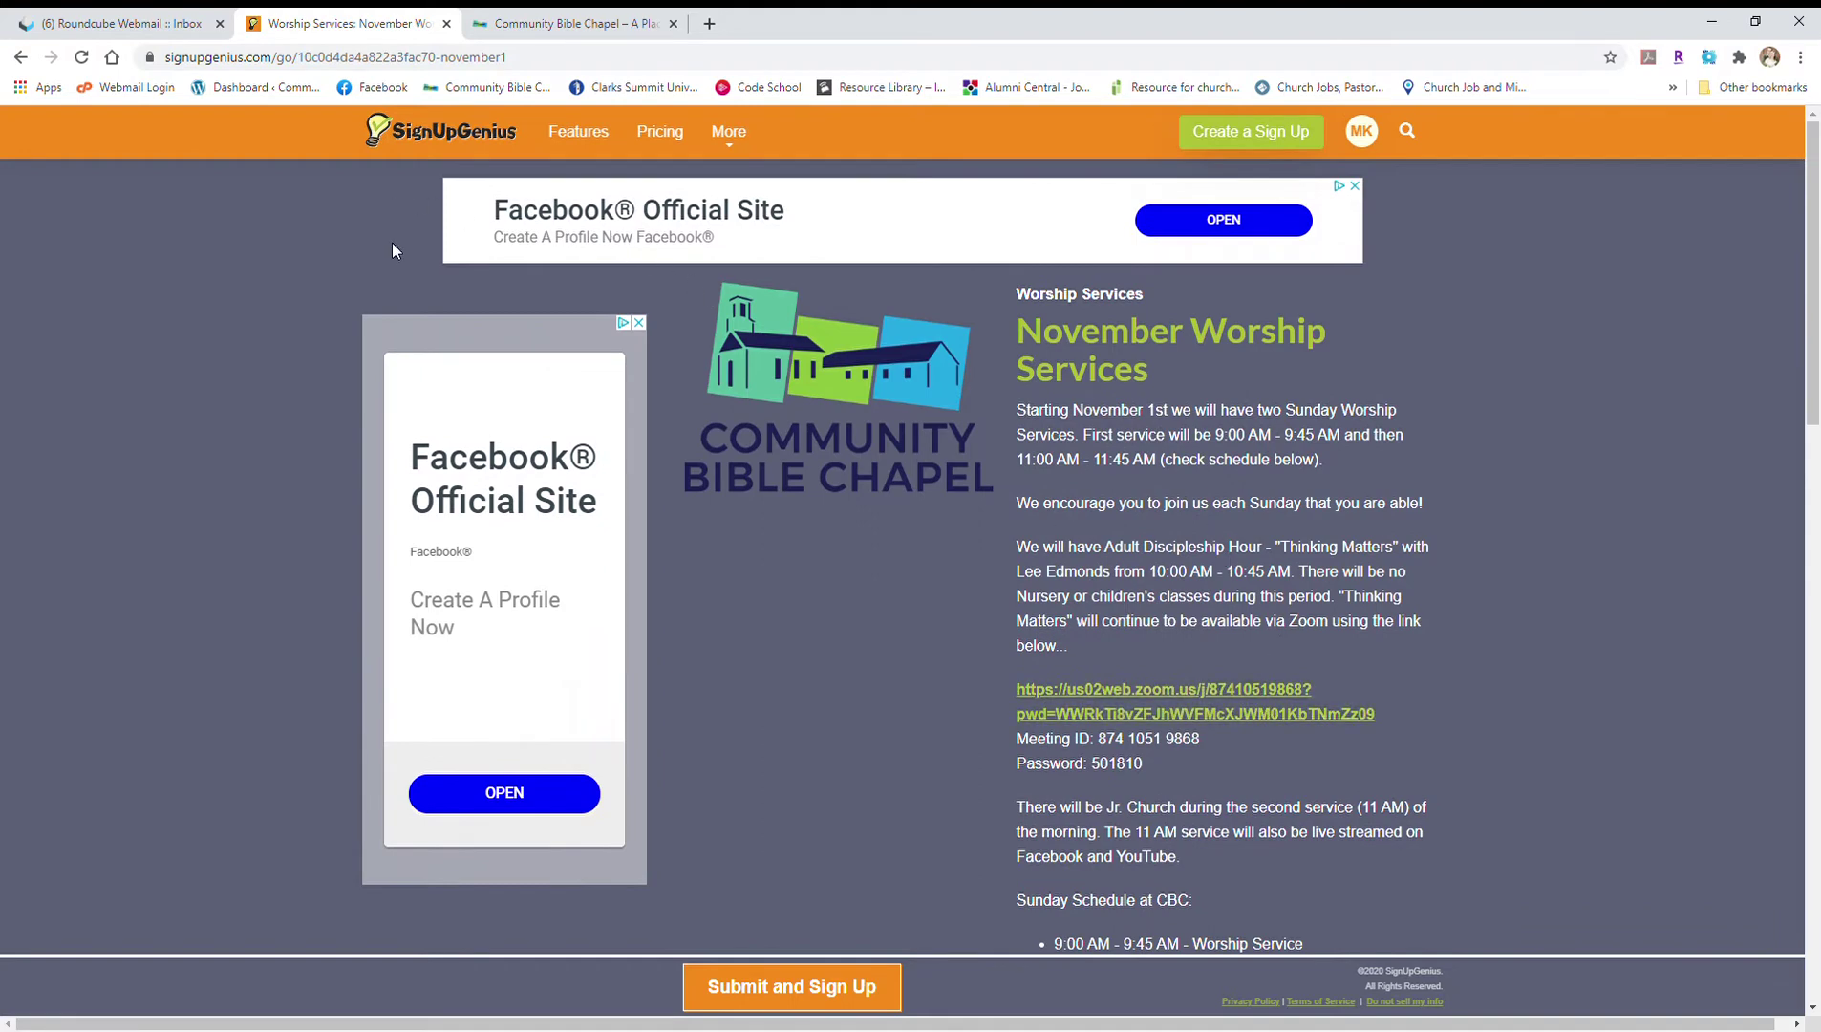
pyautogui.moveTo(1361, 131)
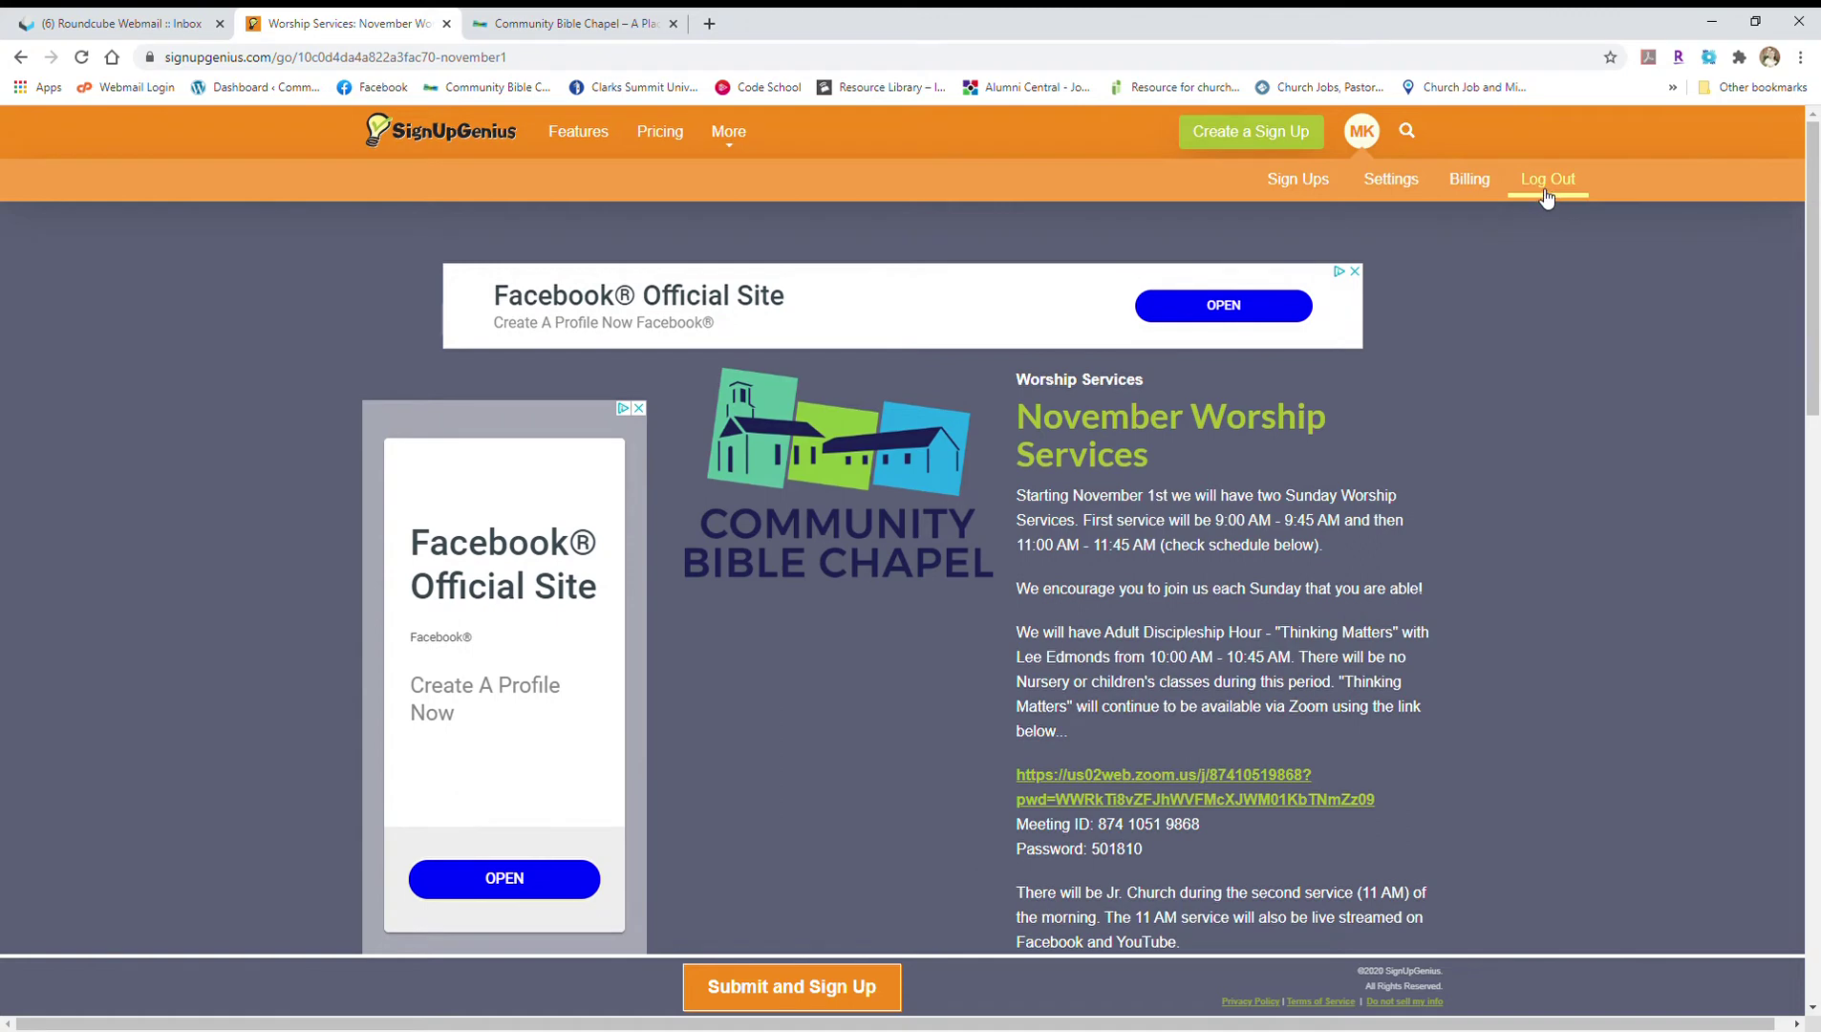
# Step: Log out of the SignUpGenius account and return to the webmail inbox
pyautogui.click(1546, 183)
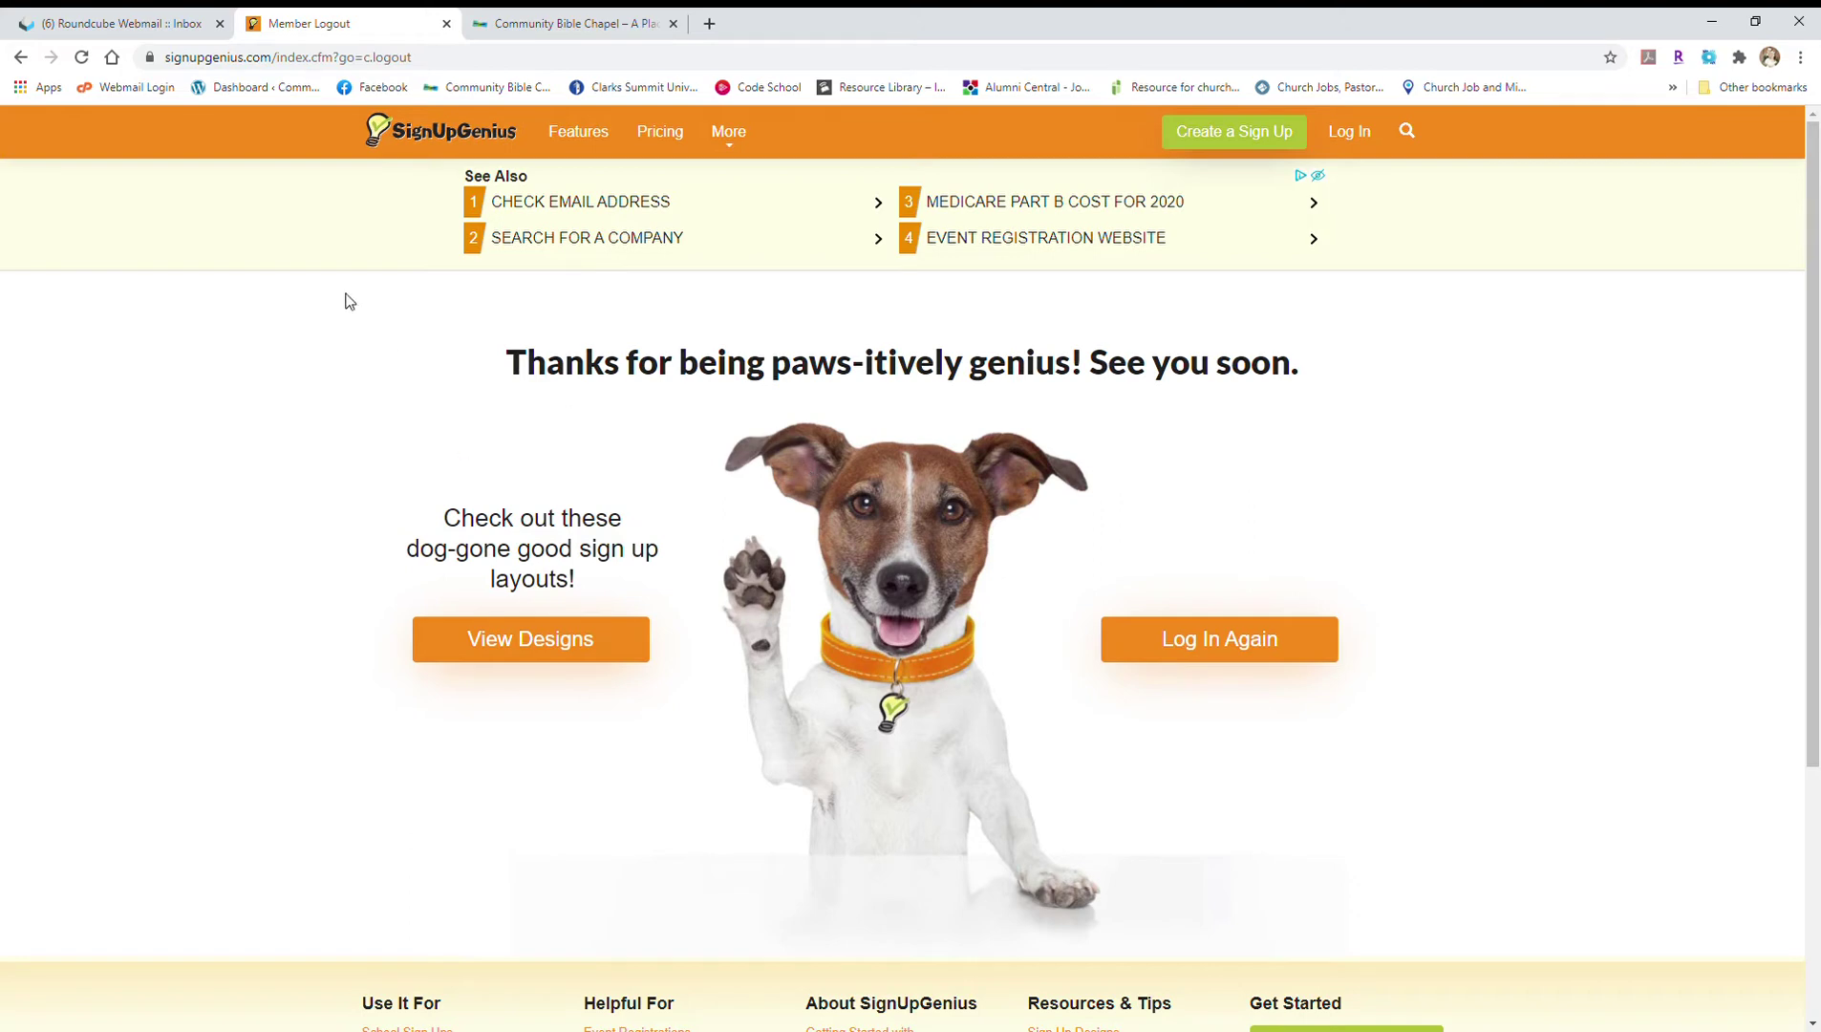
pyautogui.click(150, 21)
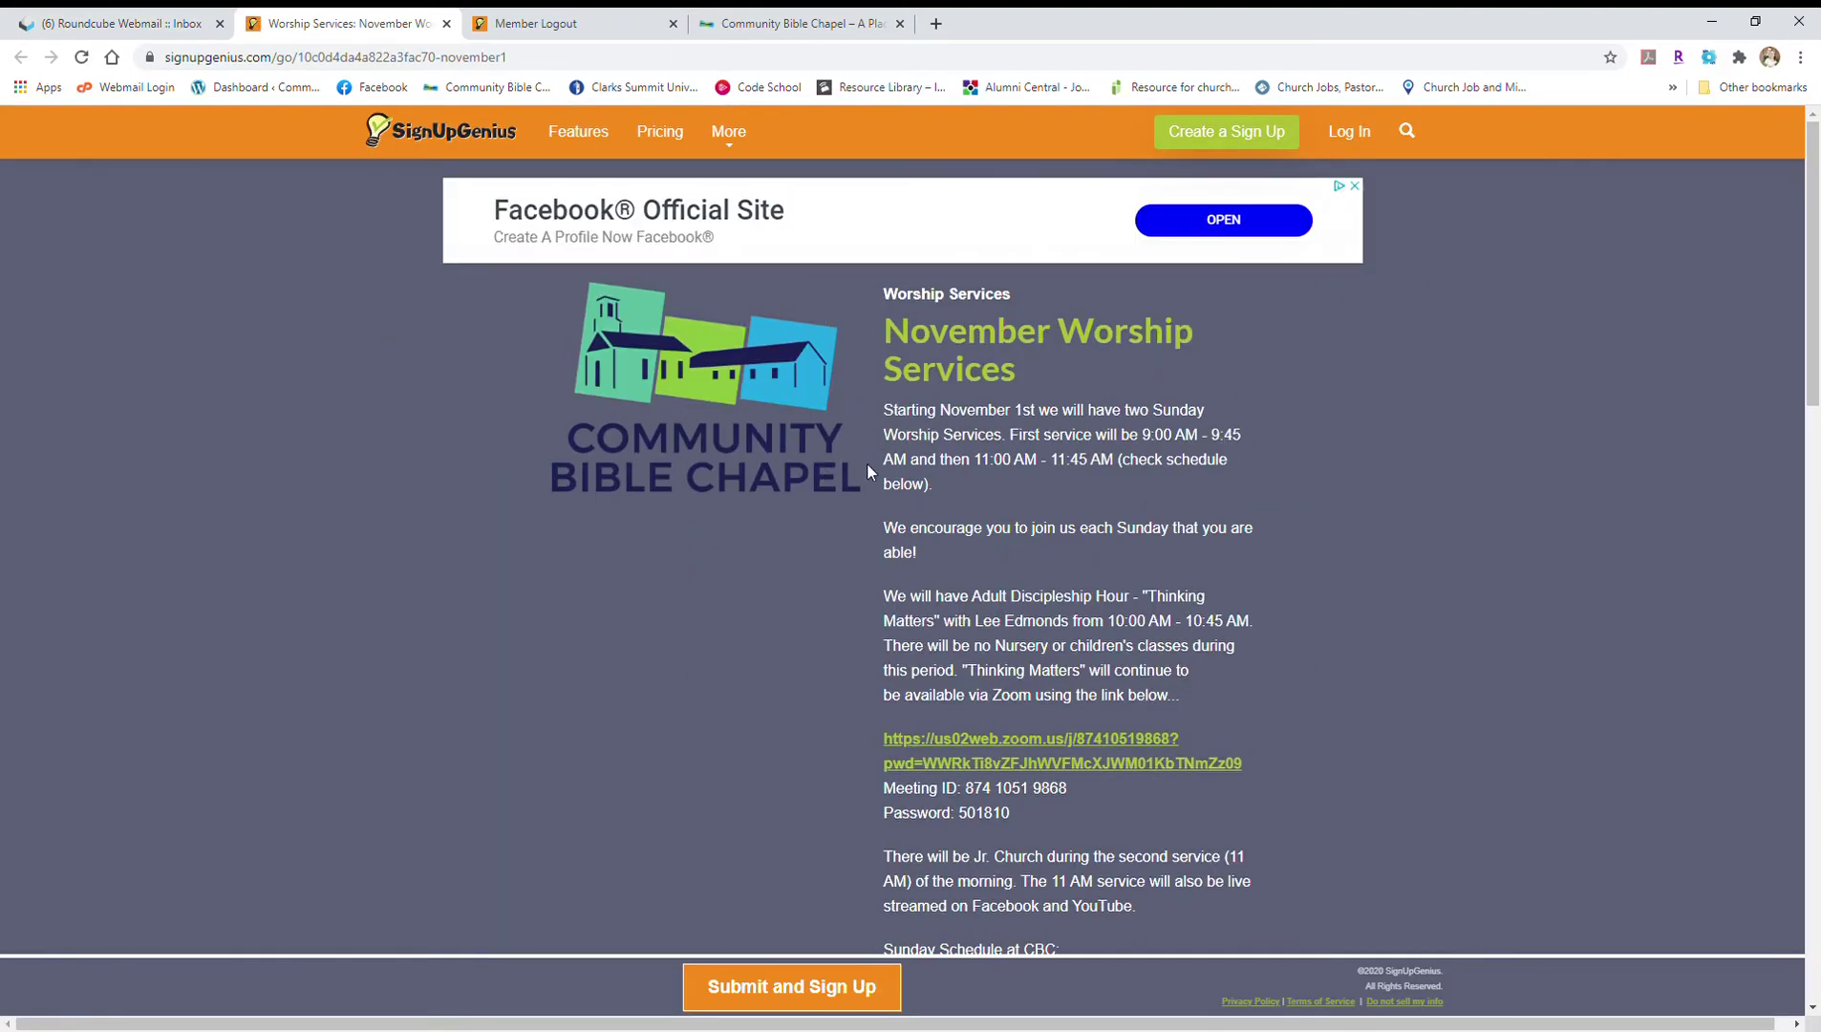
pyautogui.scroll(-3, 1063, 630)
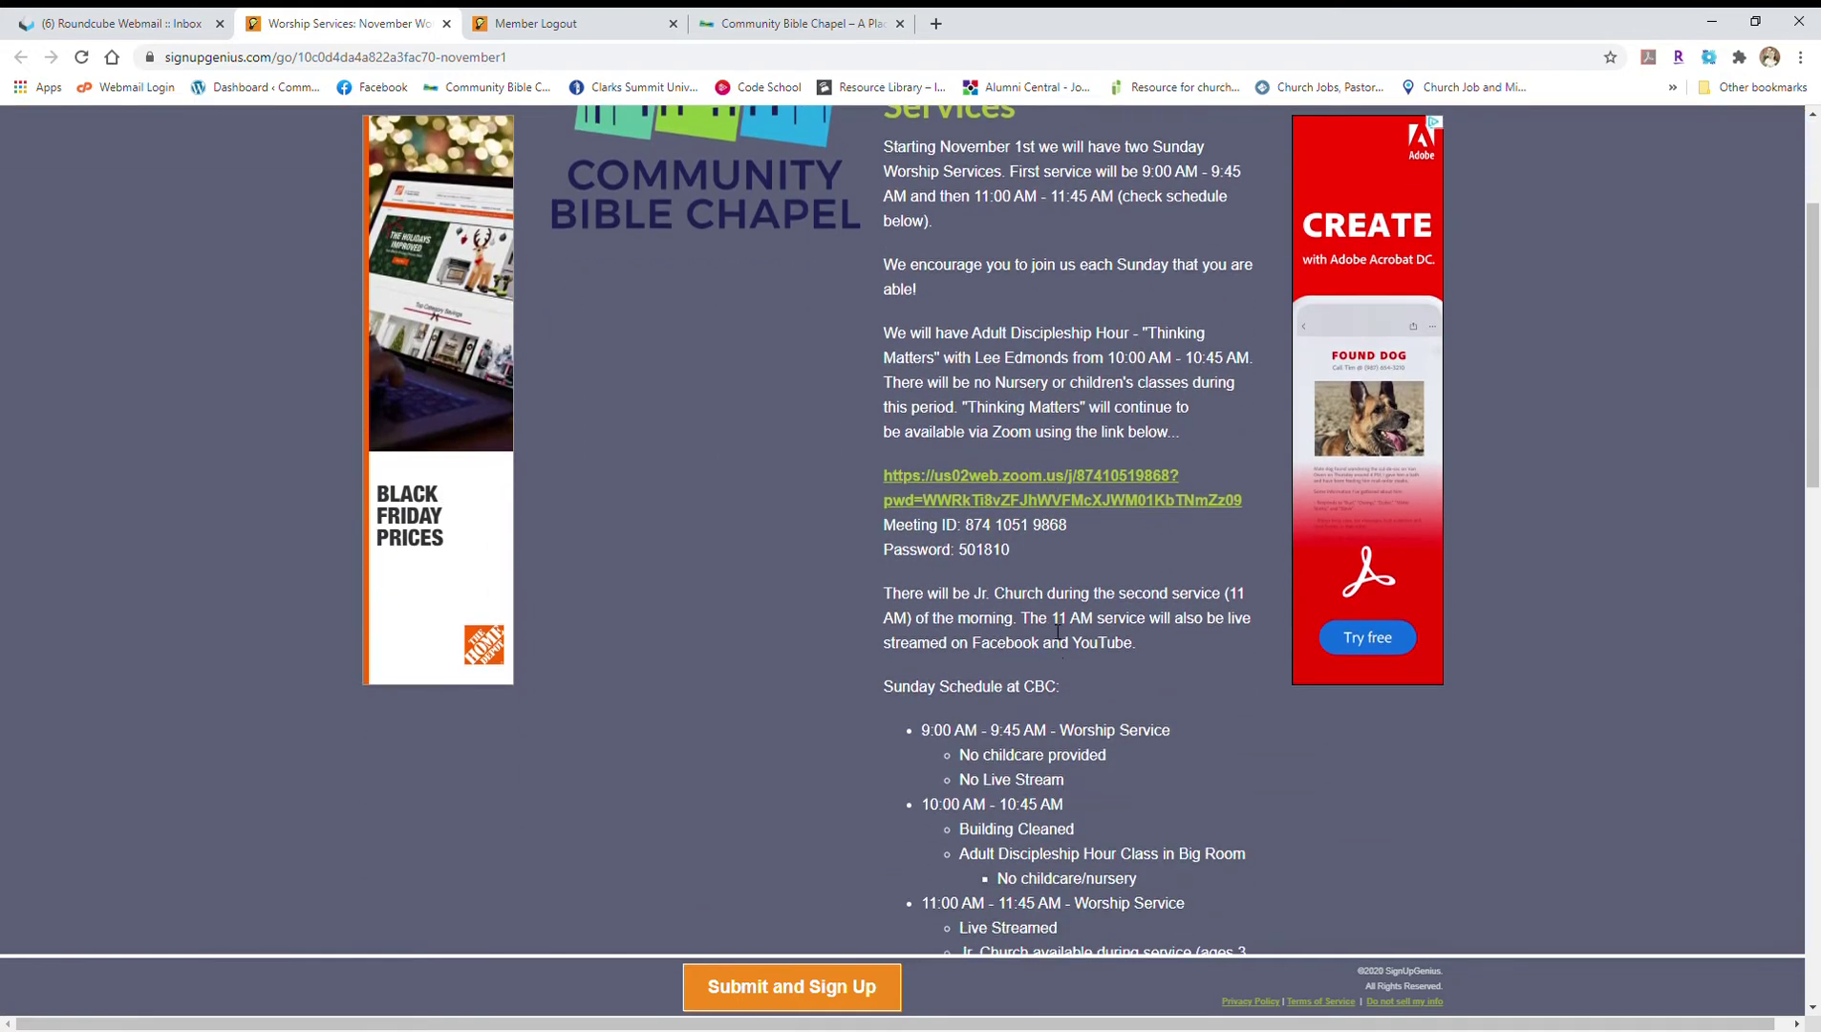
pyautogui.scroll(-5, 1063, 621)
pyautogui.scroll(-5, 1160, 578)
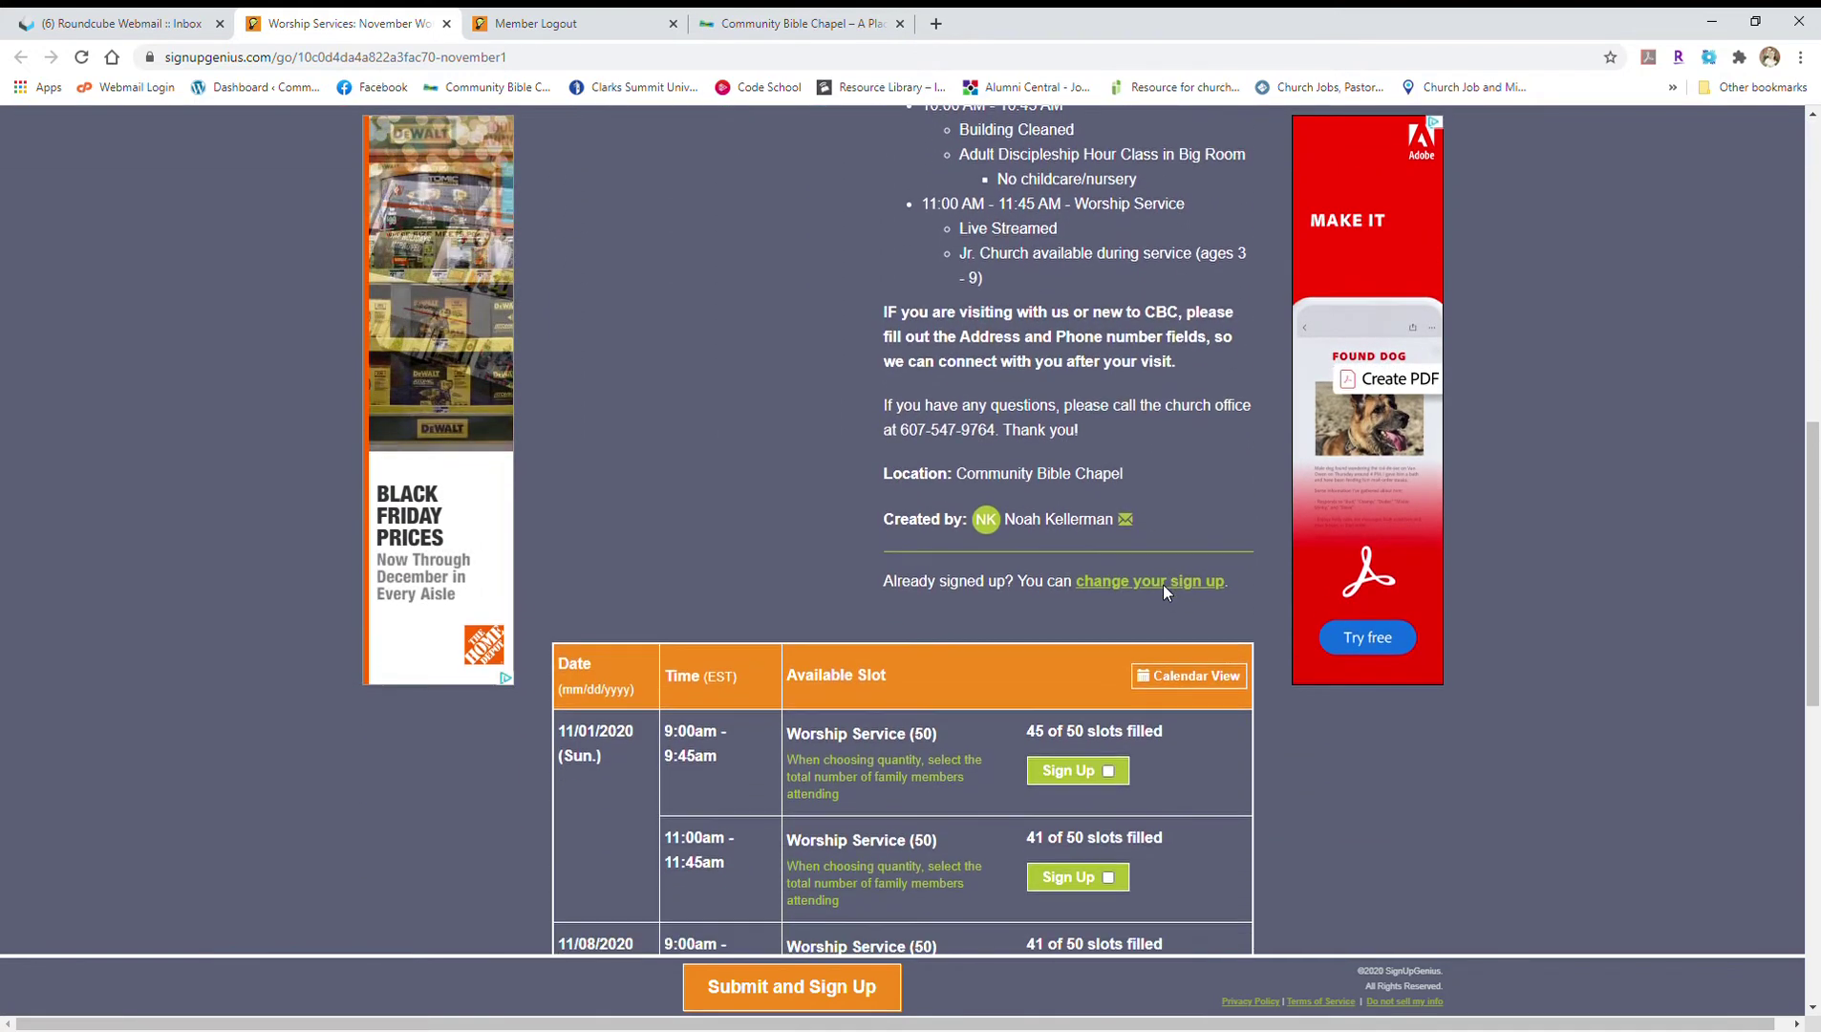
pyautogui.scroll(2, 1178, 737)
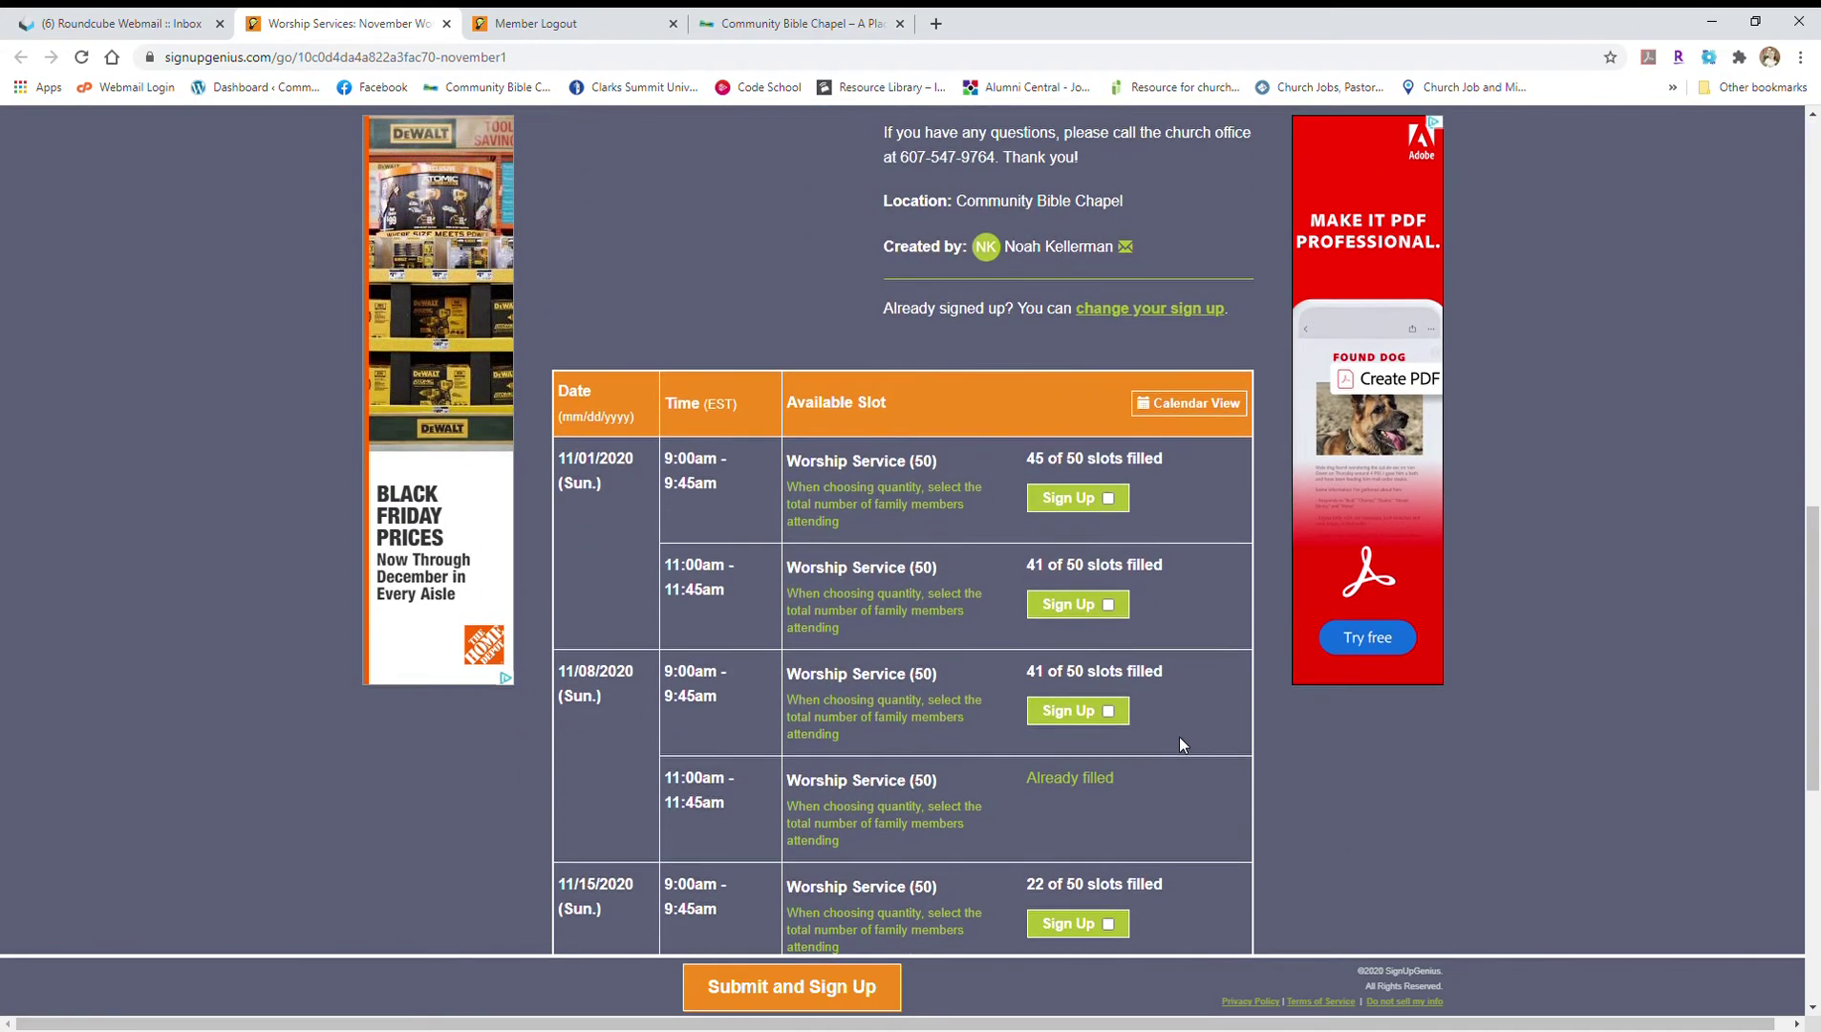
pyautogui.scroll(1, 1184, 725)
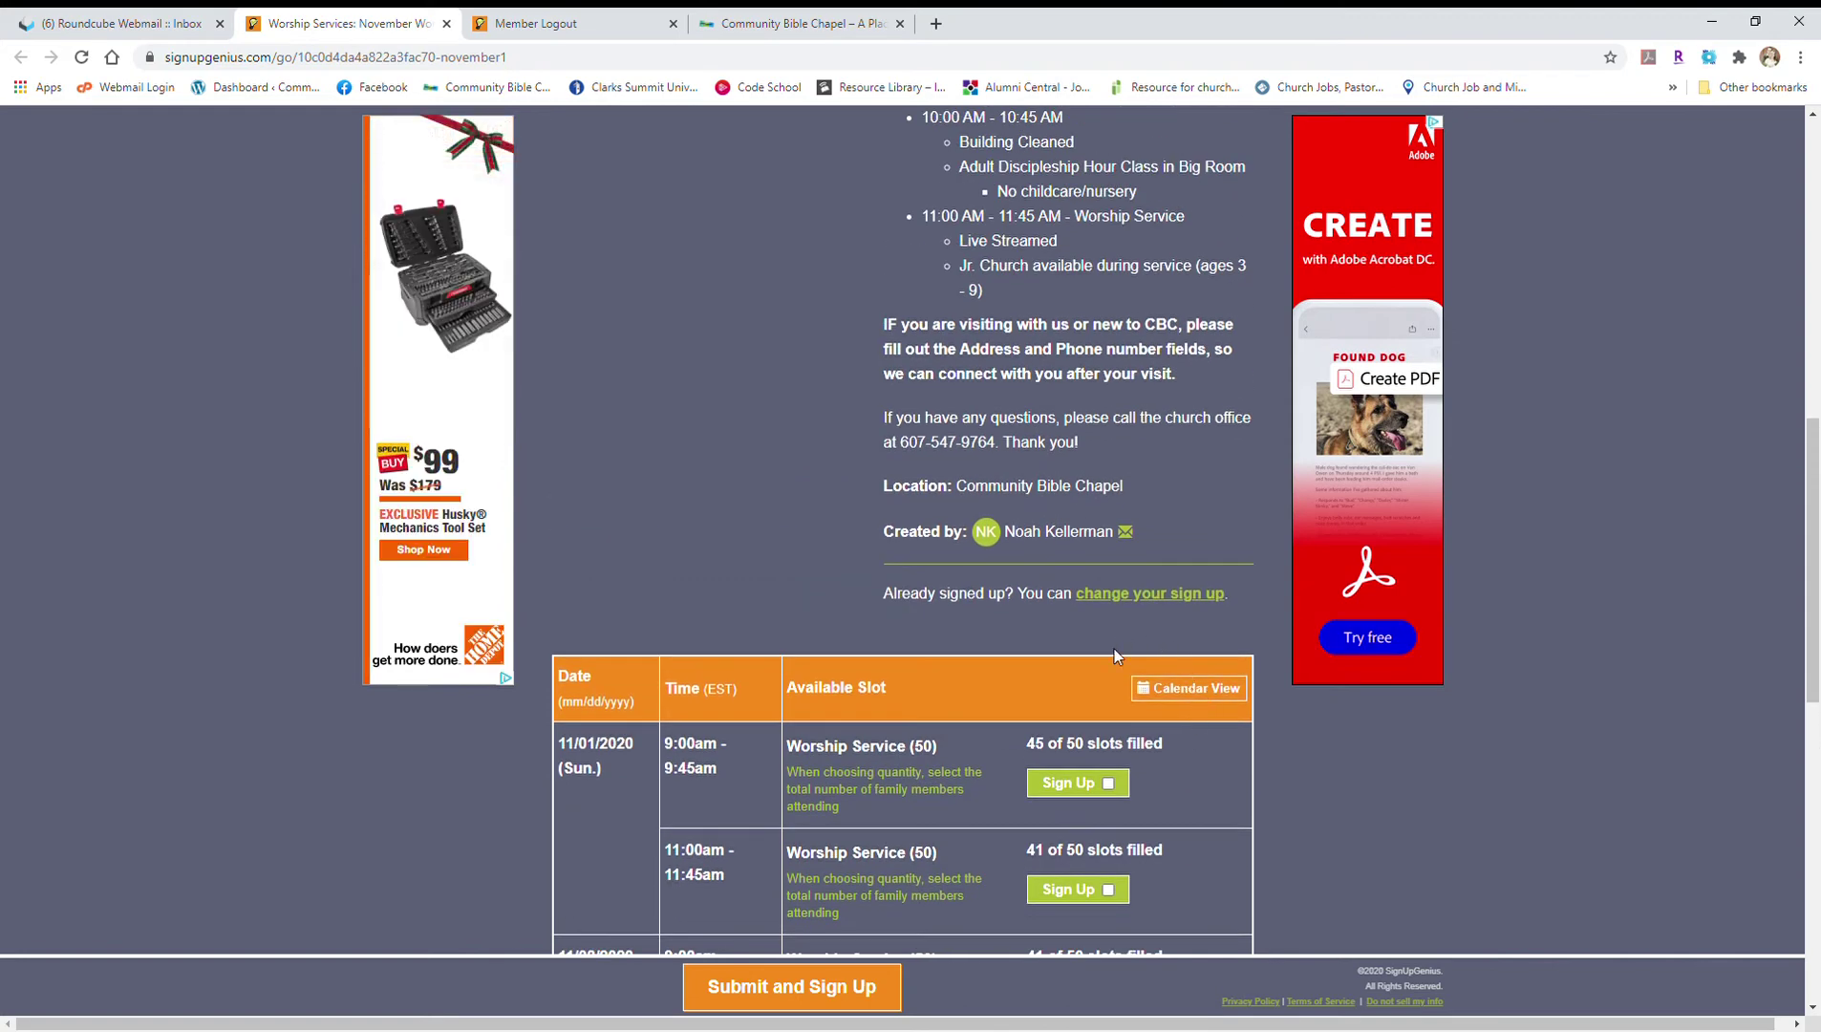
pyautogui.scroll(2, 1114, 649)
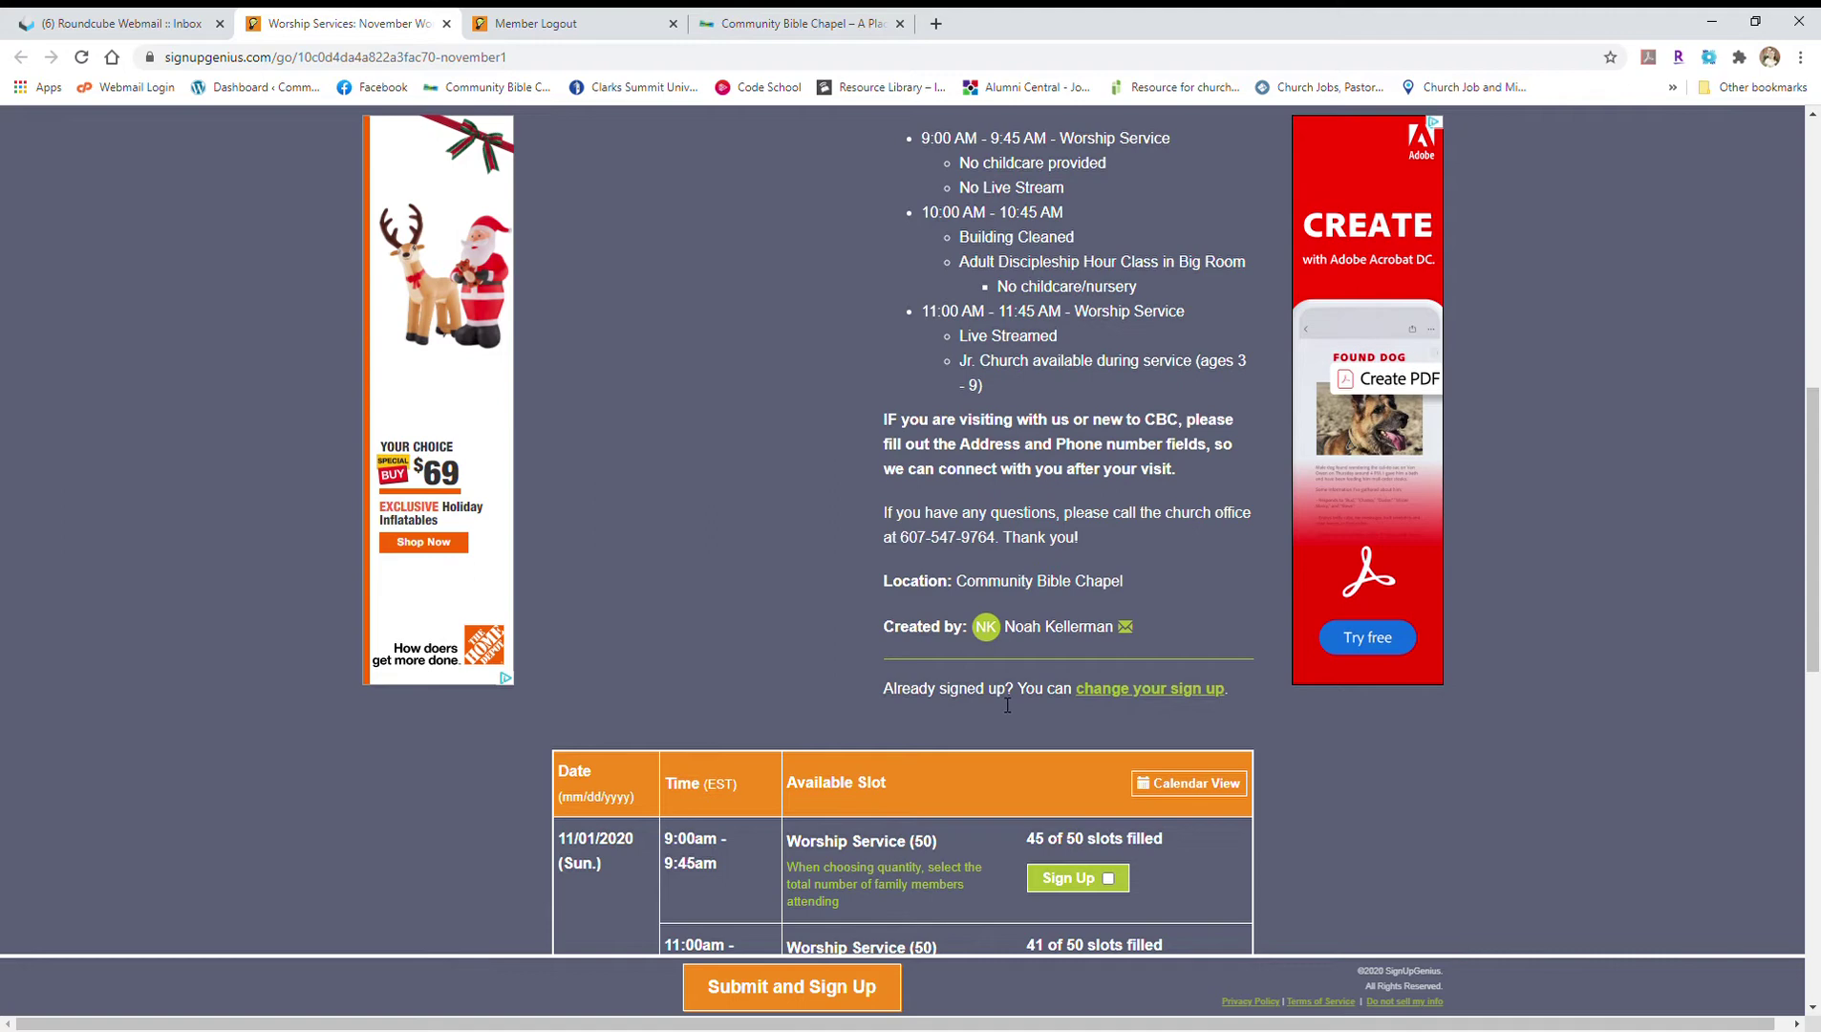
pyautogui.moveTo(882, 691); pyautogui.dragTo(1022, 691)
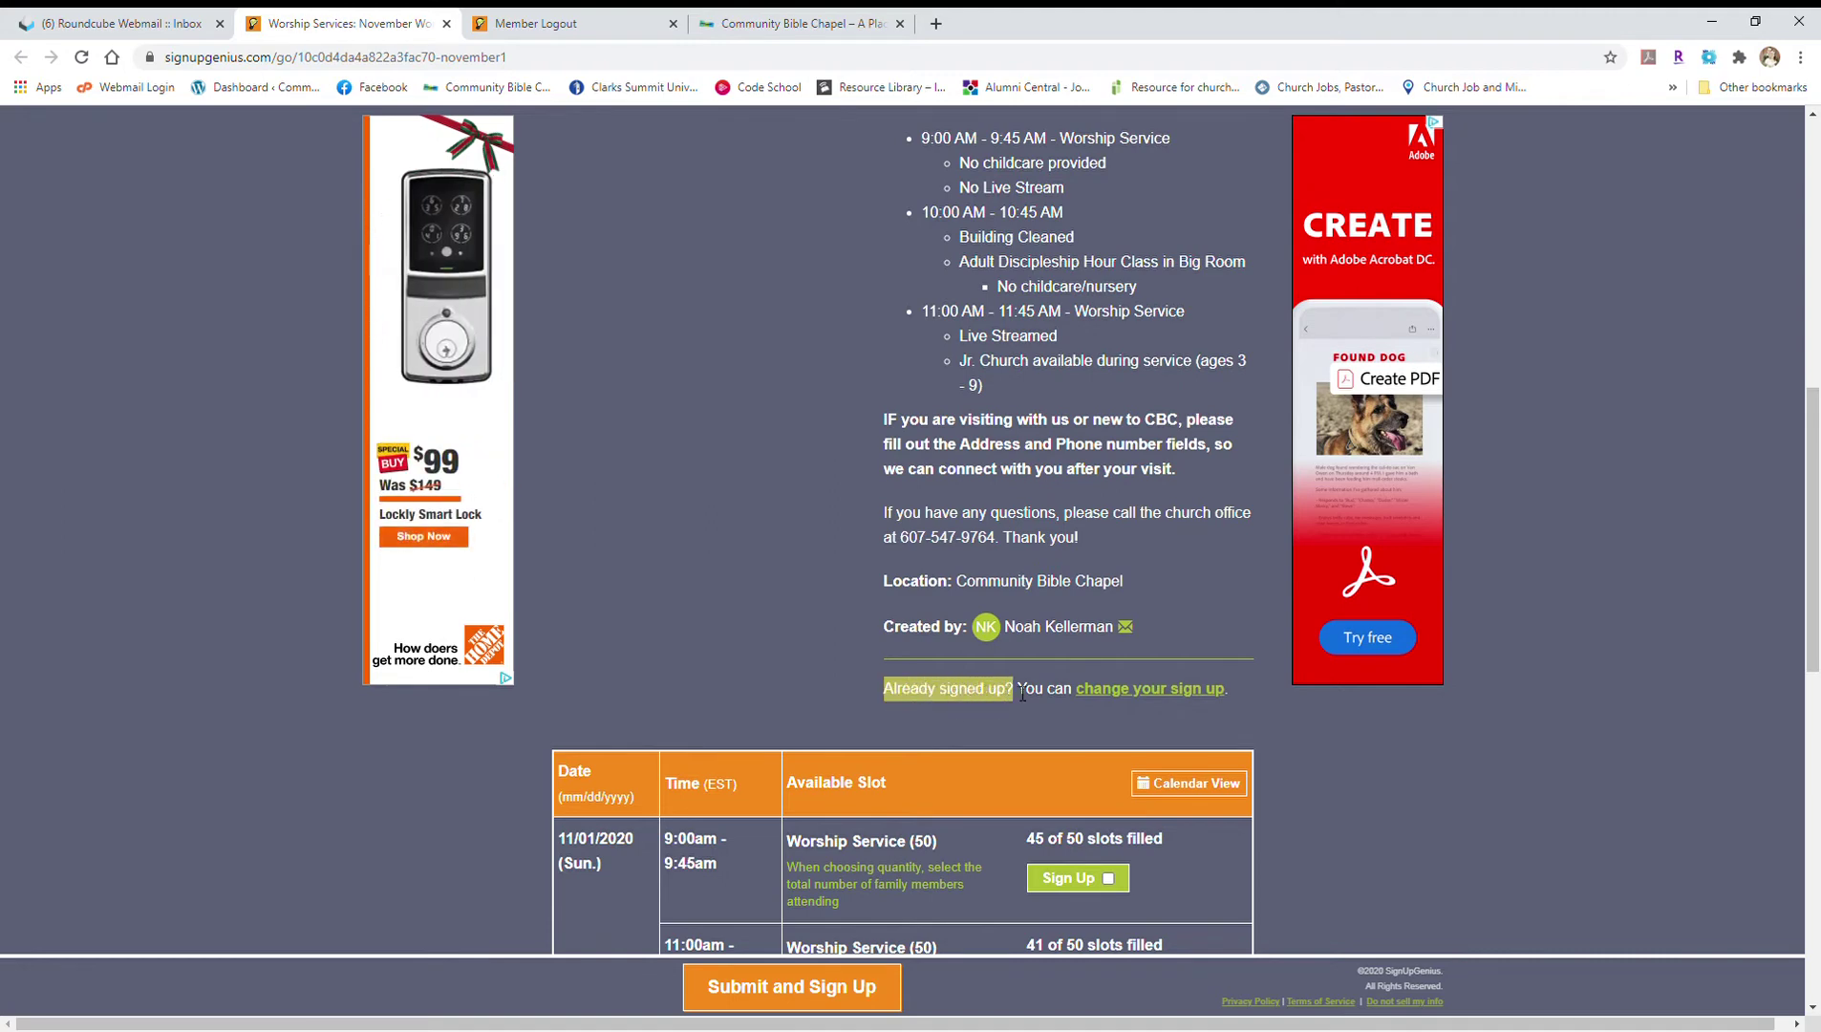
pyautogui.click(1180, 704)
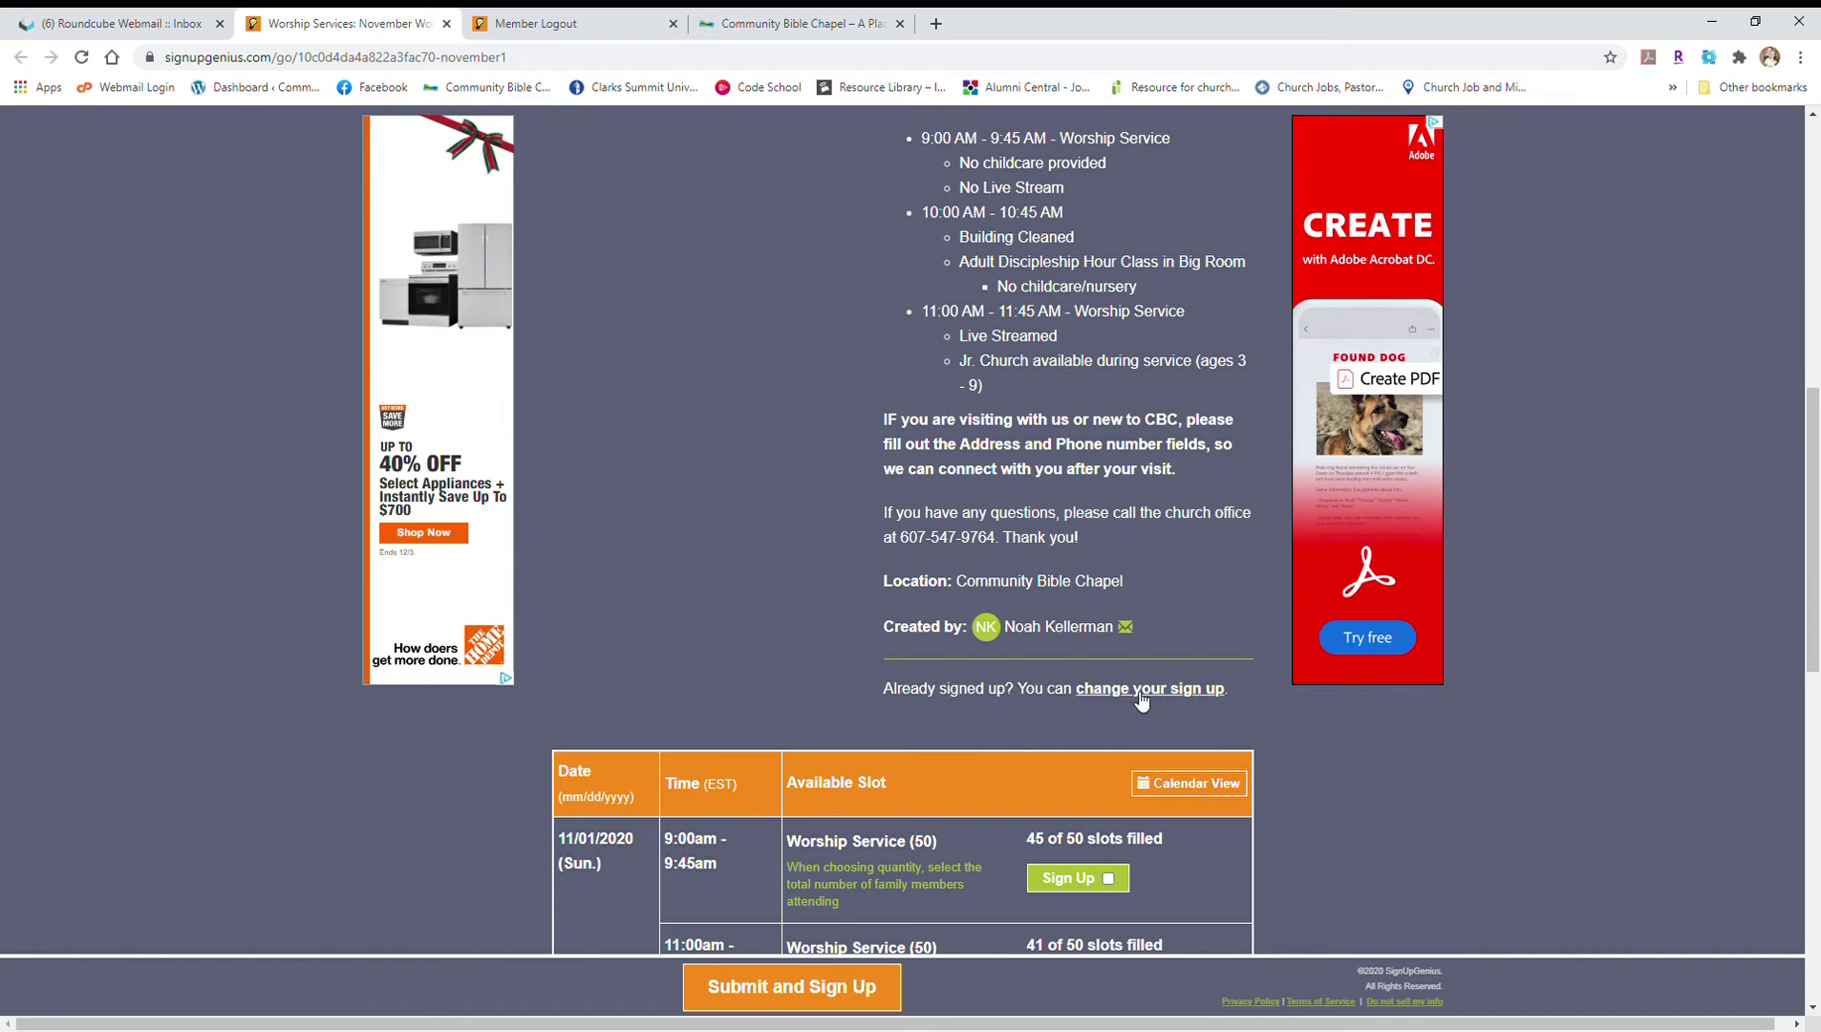
# Step: Request an edit link as a no-account signer, filling in the sign-up e-mail address from autofill
pyautogui.click(1141, 699)
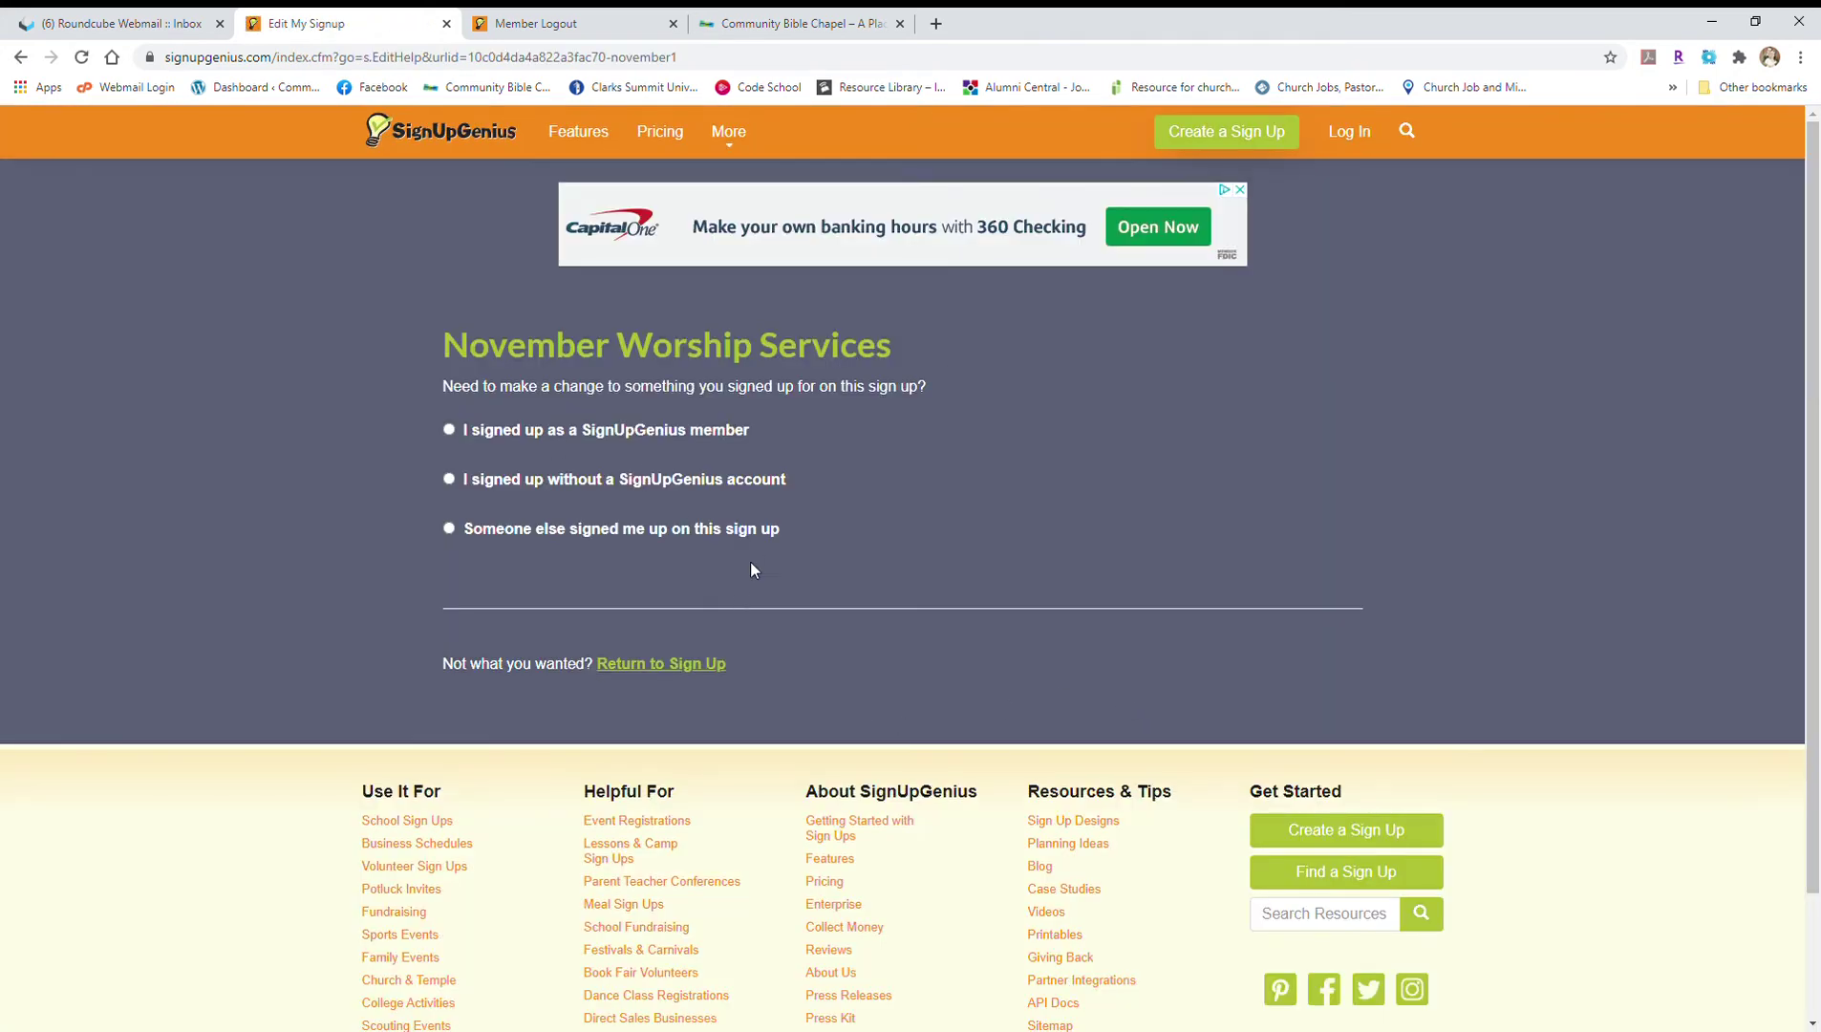
pyautogui.click(449, 479)
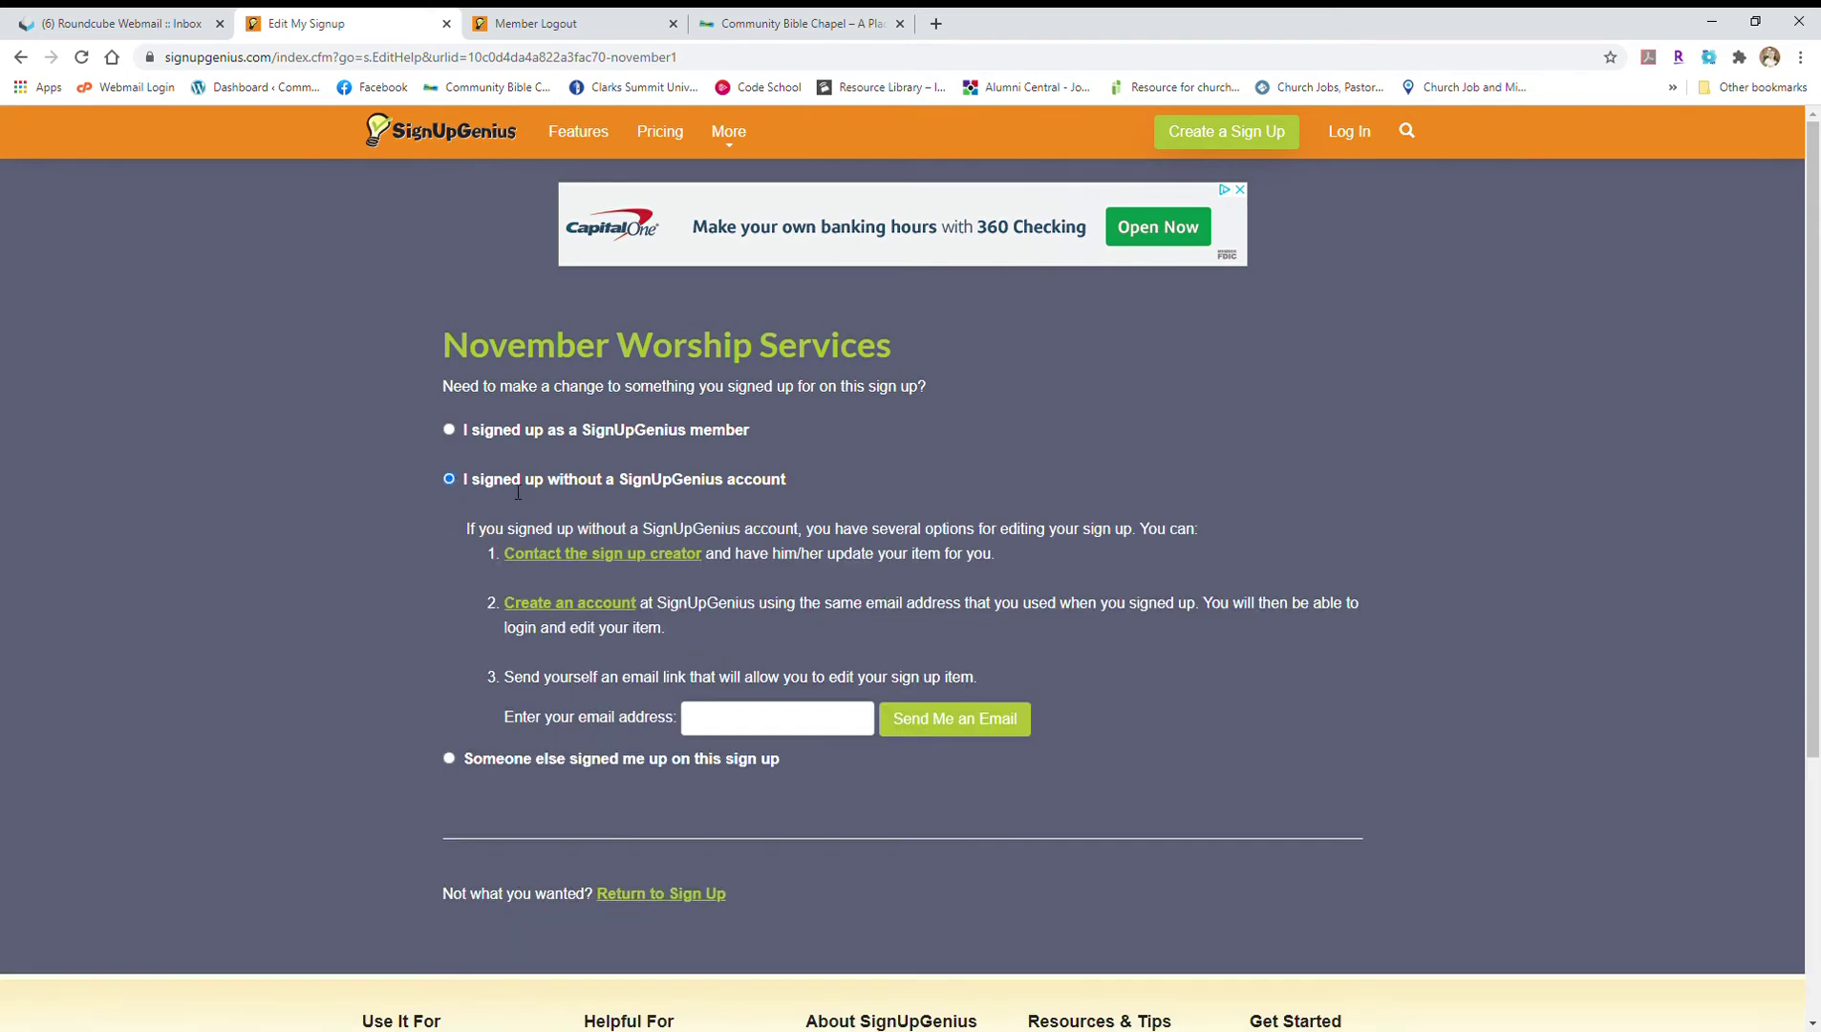
pyautogui.scroll(-2, 930, 563)
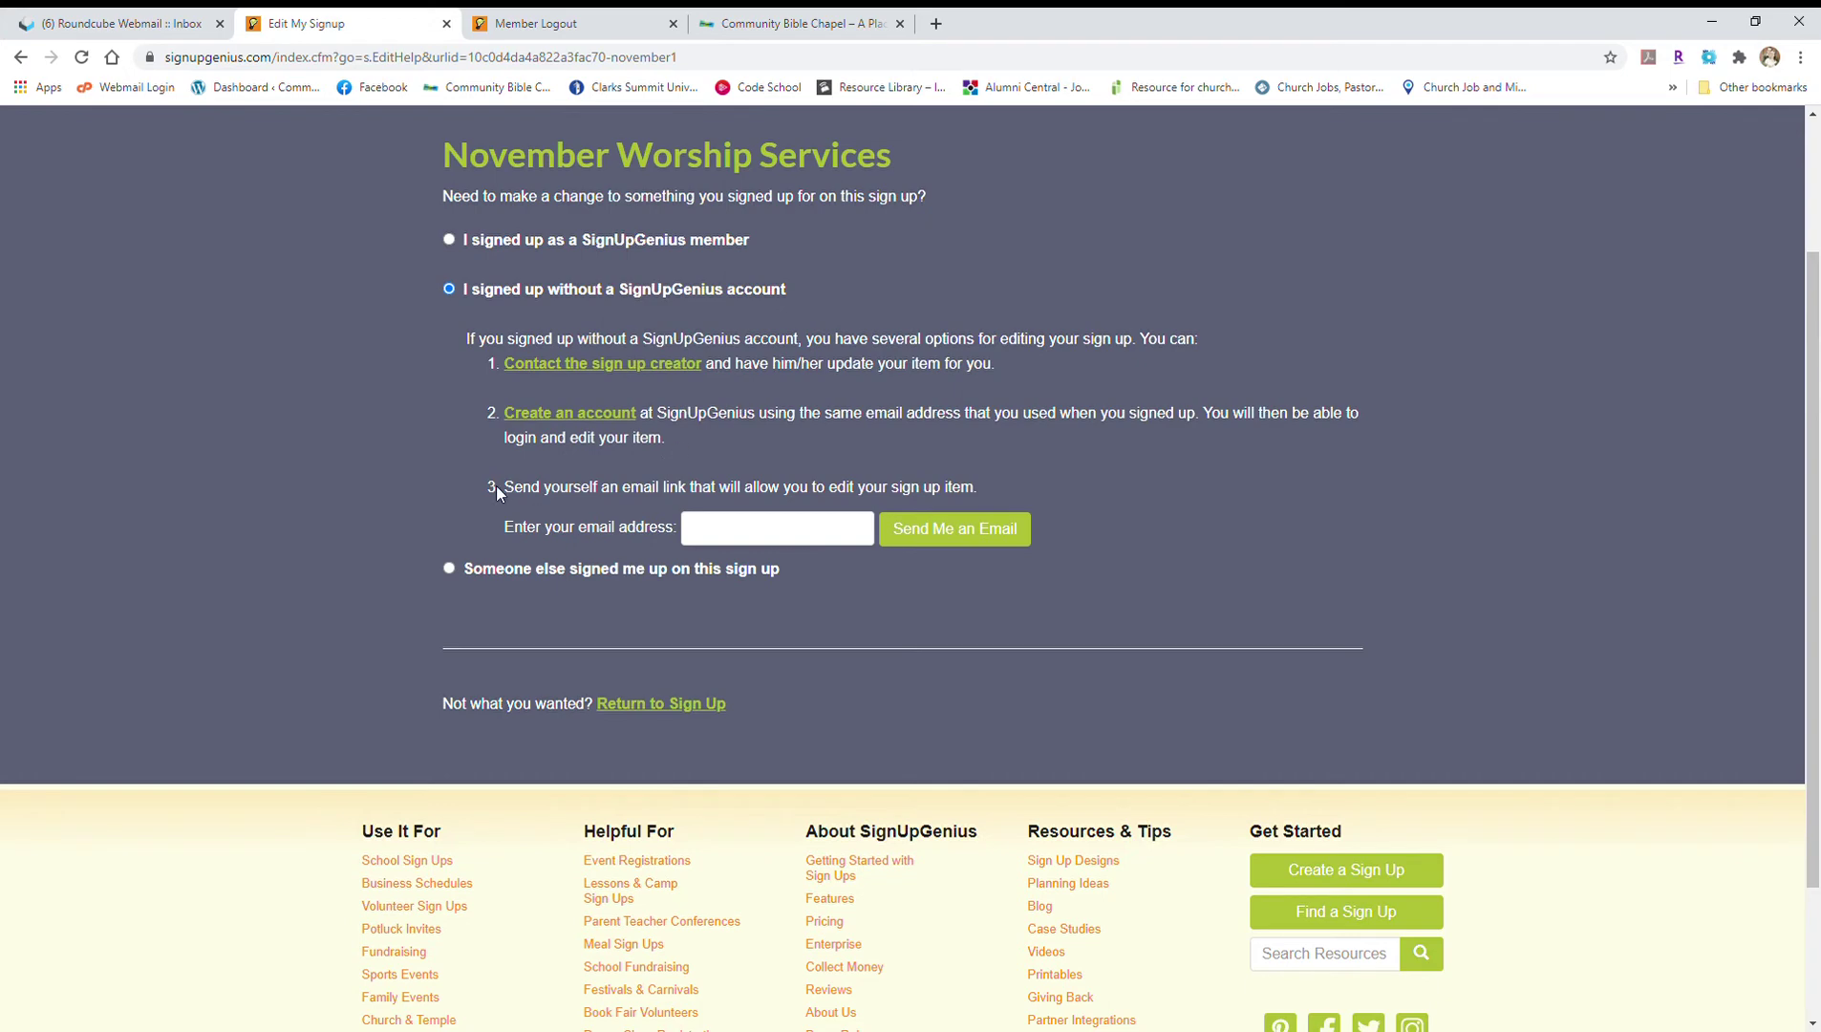
pyautogui.click(726, 540)
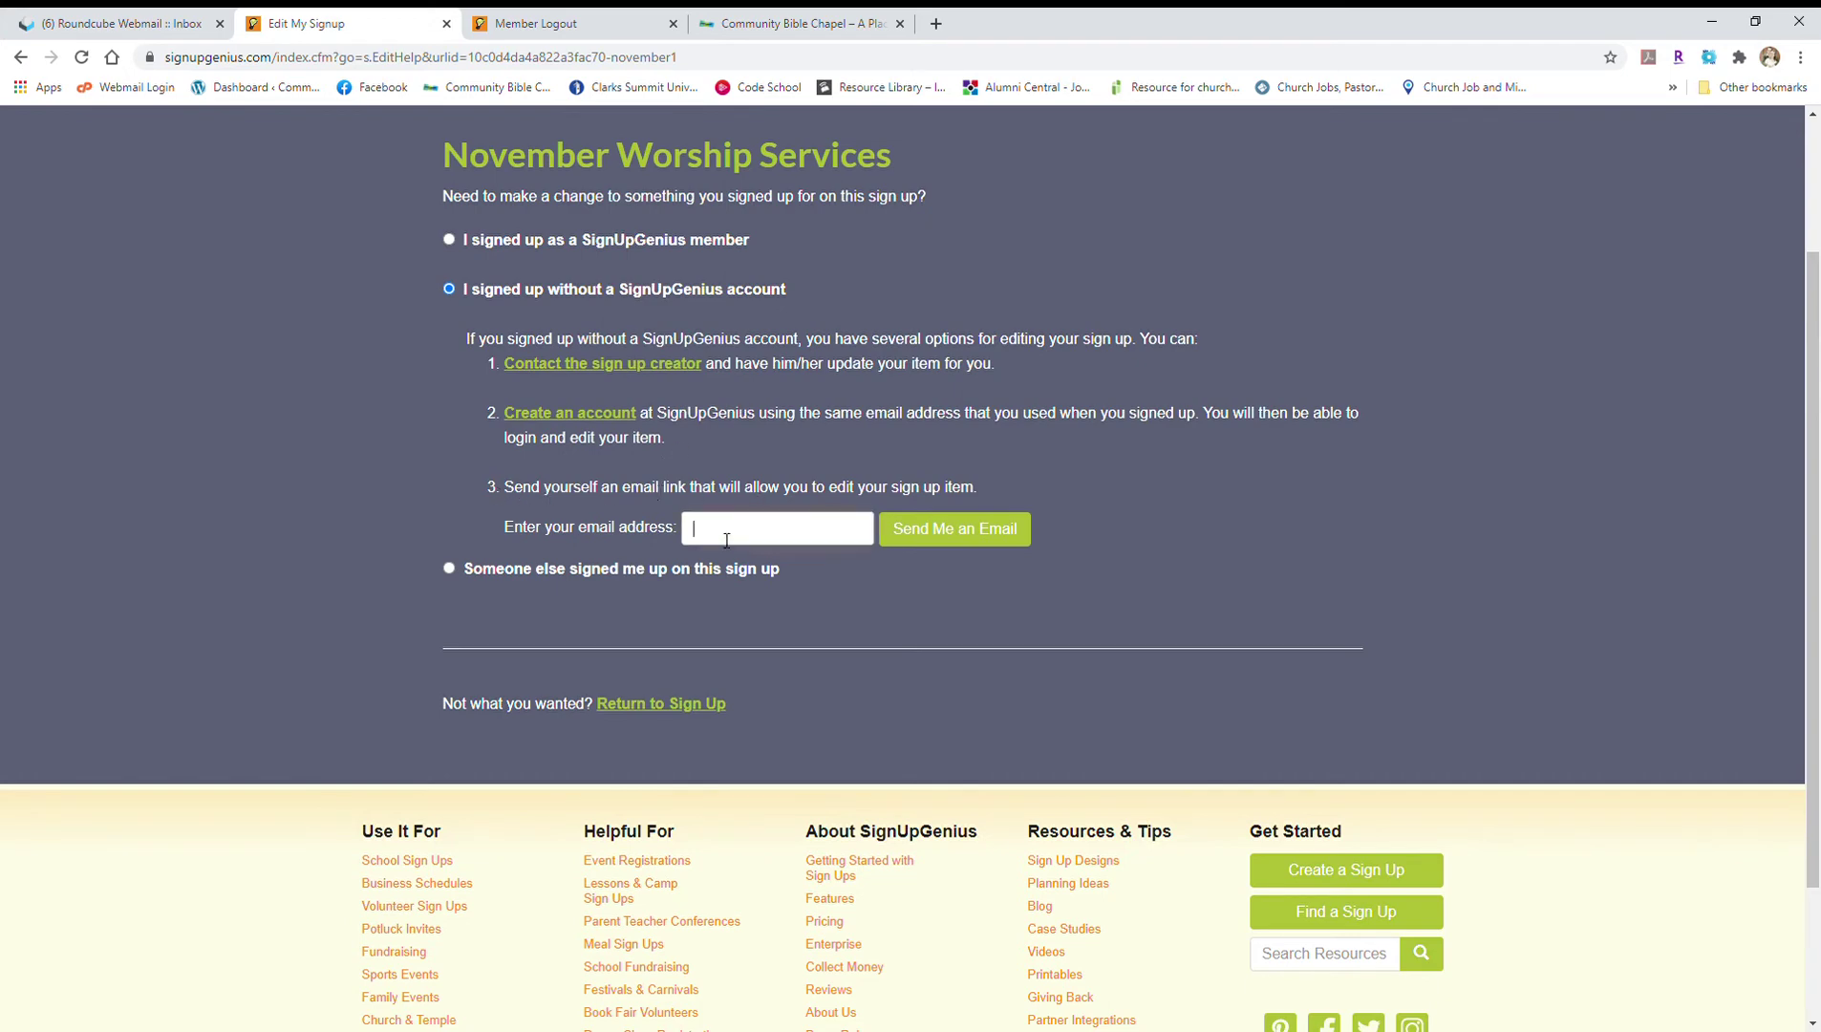
pyautogui.click(732, 599)
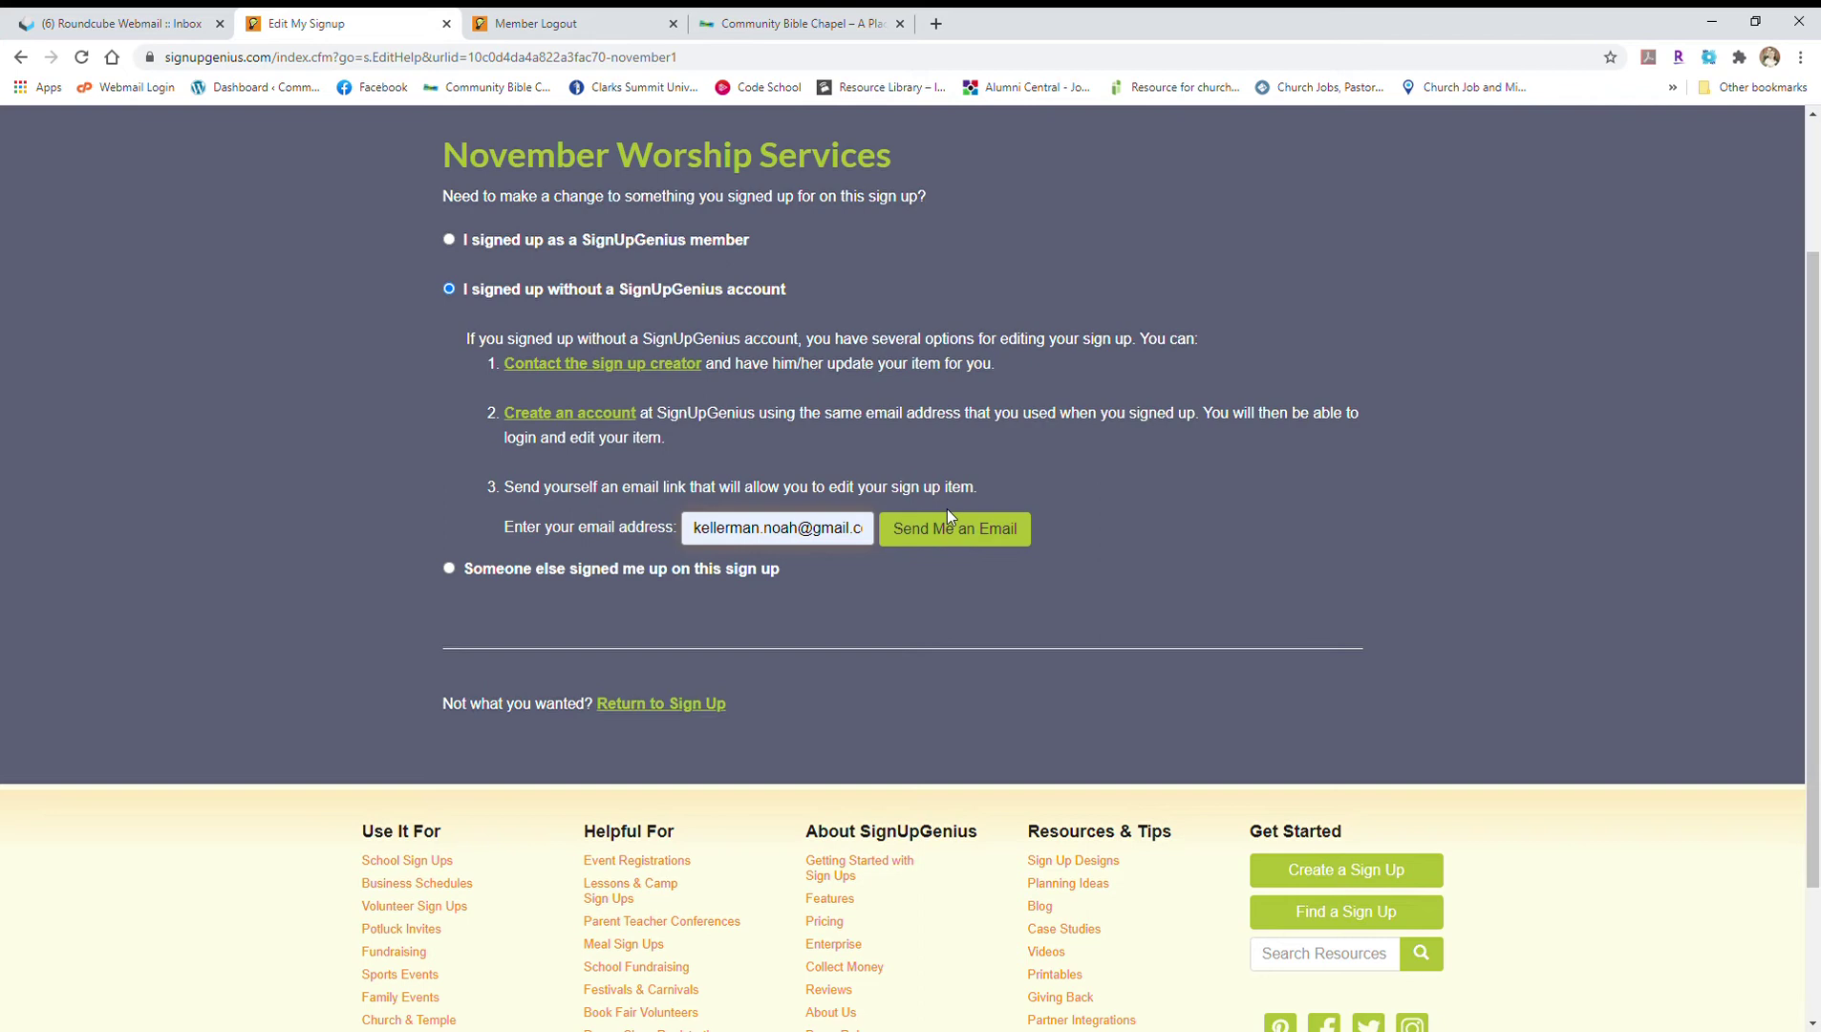
# Step: Open the 'November Worship Services Edit Link' email in the Roundcube inbox
pyautogui.click(122, 23)
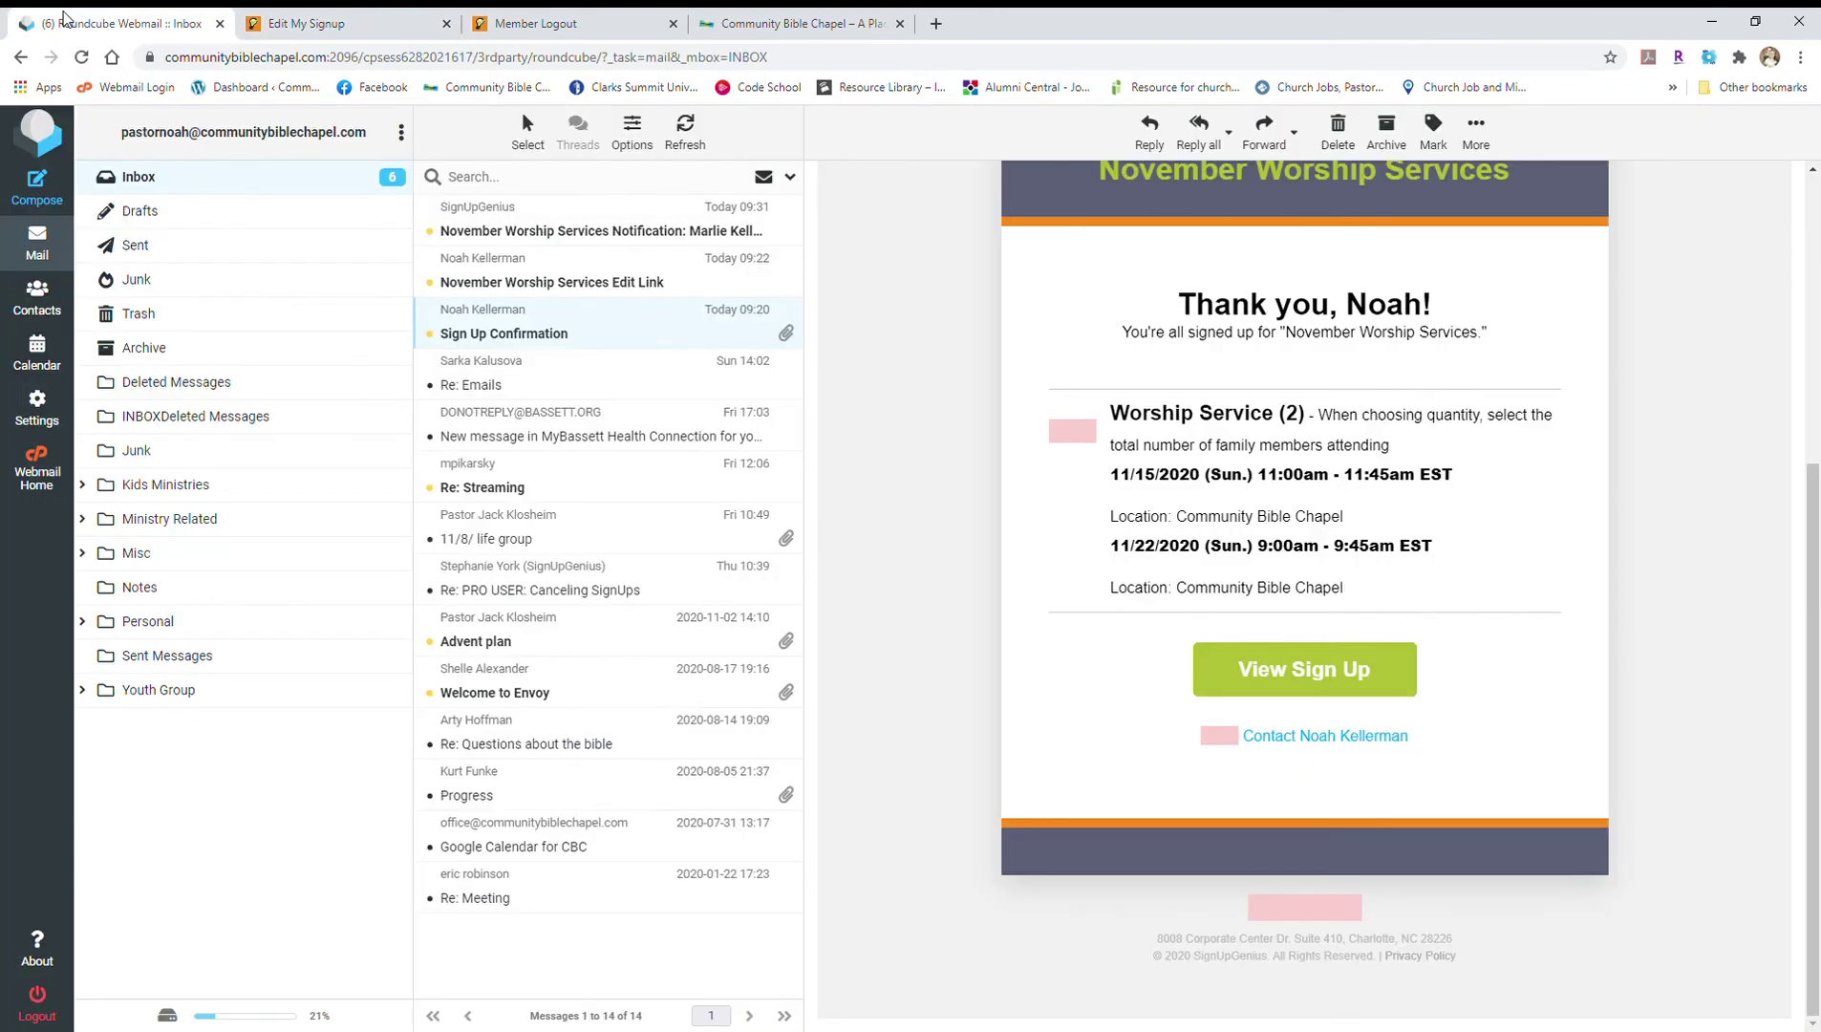
pyautogui.click(570, 281)
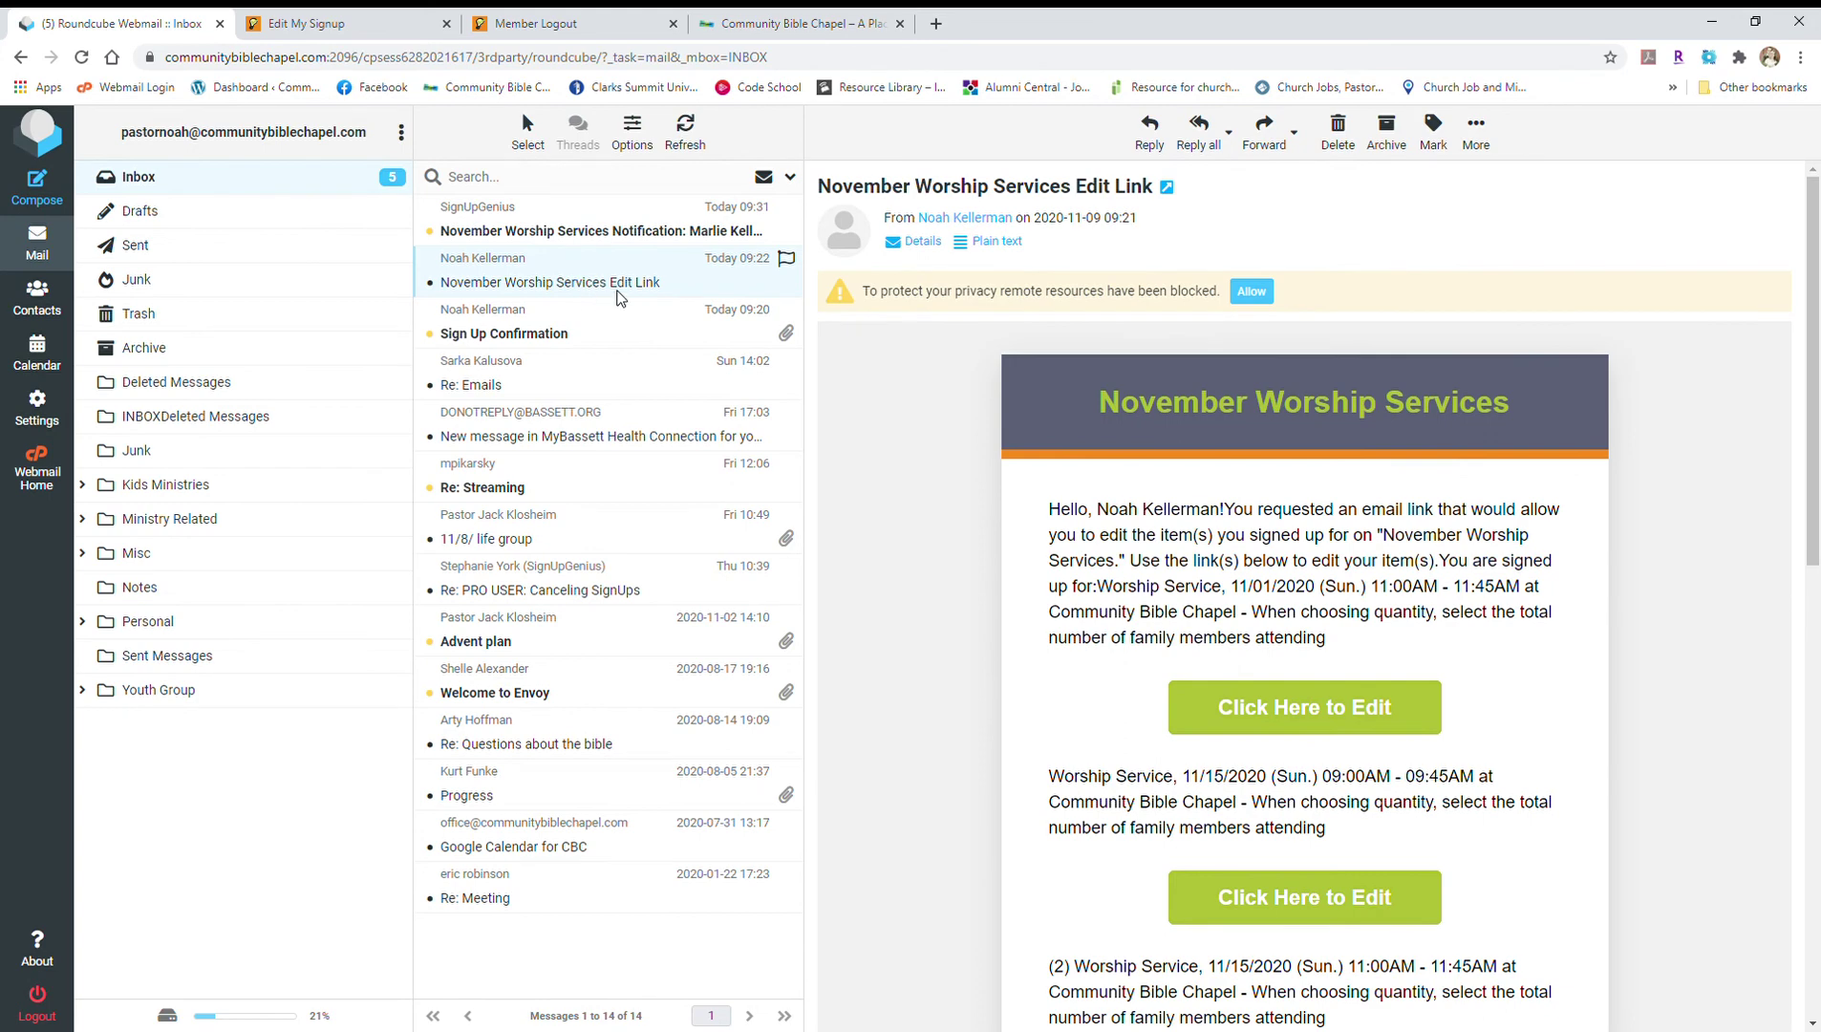
pyautogui.scroll(-5, 931, 583)
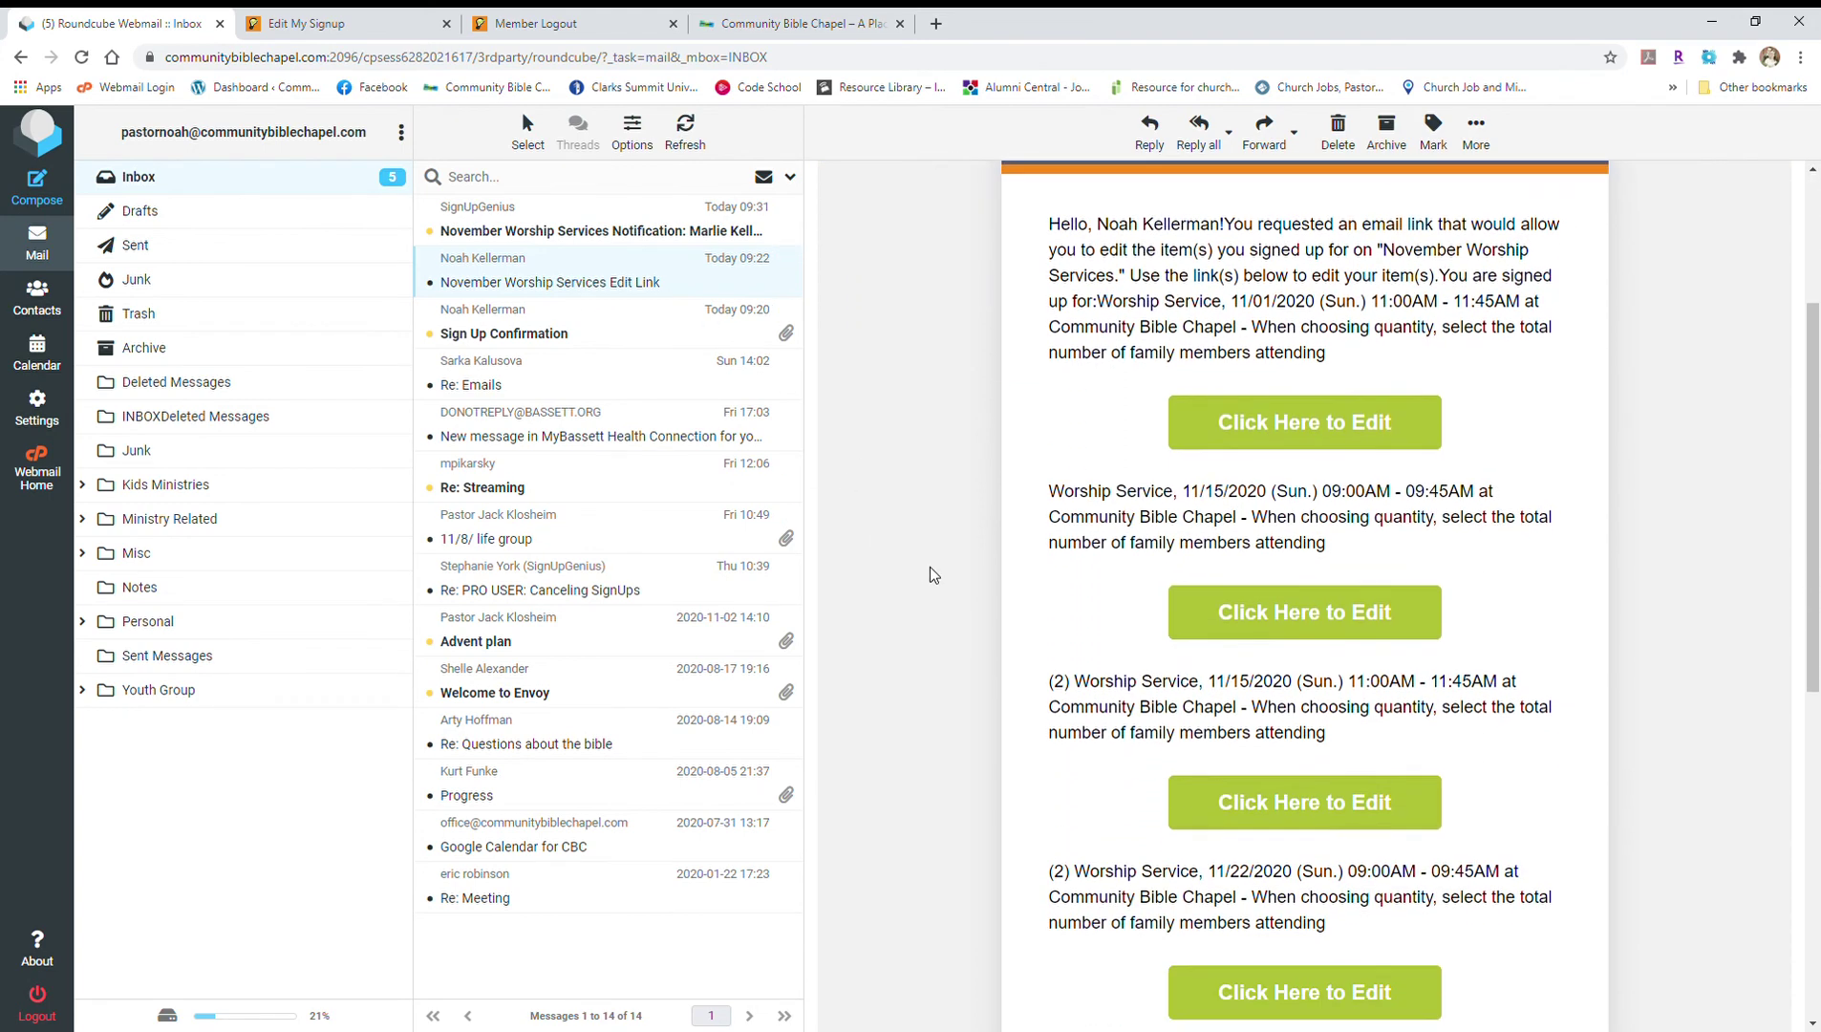
pyautogui.scroll(3, 1351, 568)
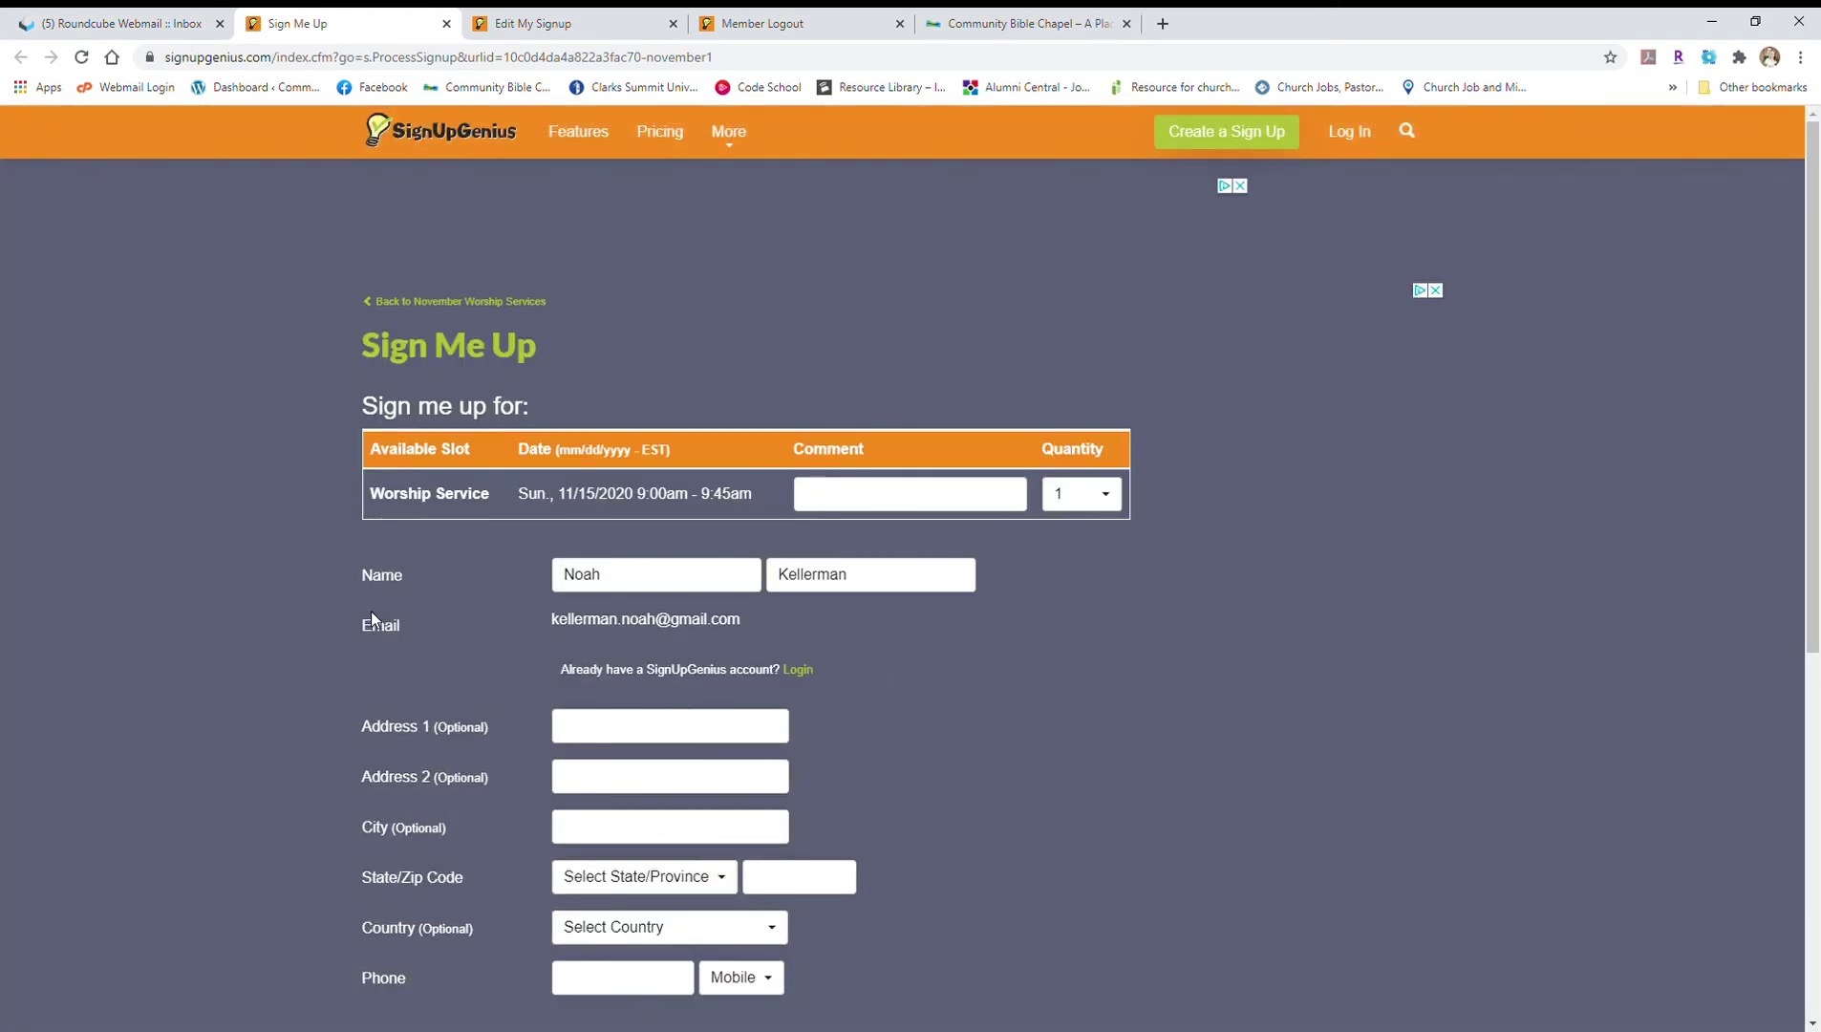
# Step: Set the quantity for the 11/15/2020 9:00am Worship Service slot to 3
pyautogui.scroll(-2, 1157, 573)
pyautogui.scroll(-2, 1156, 576)
pyautogui.click(1093, 210)
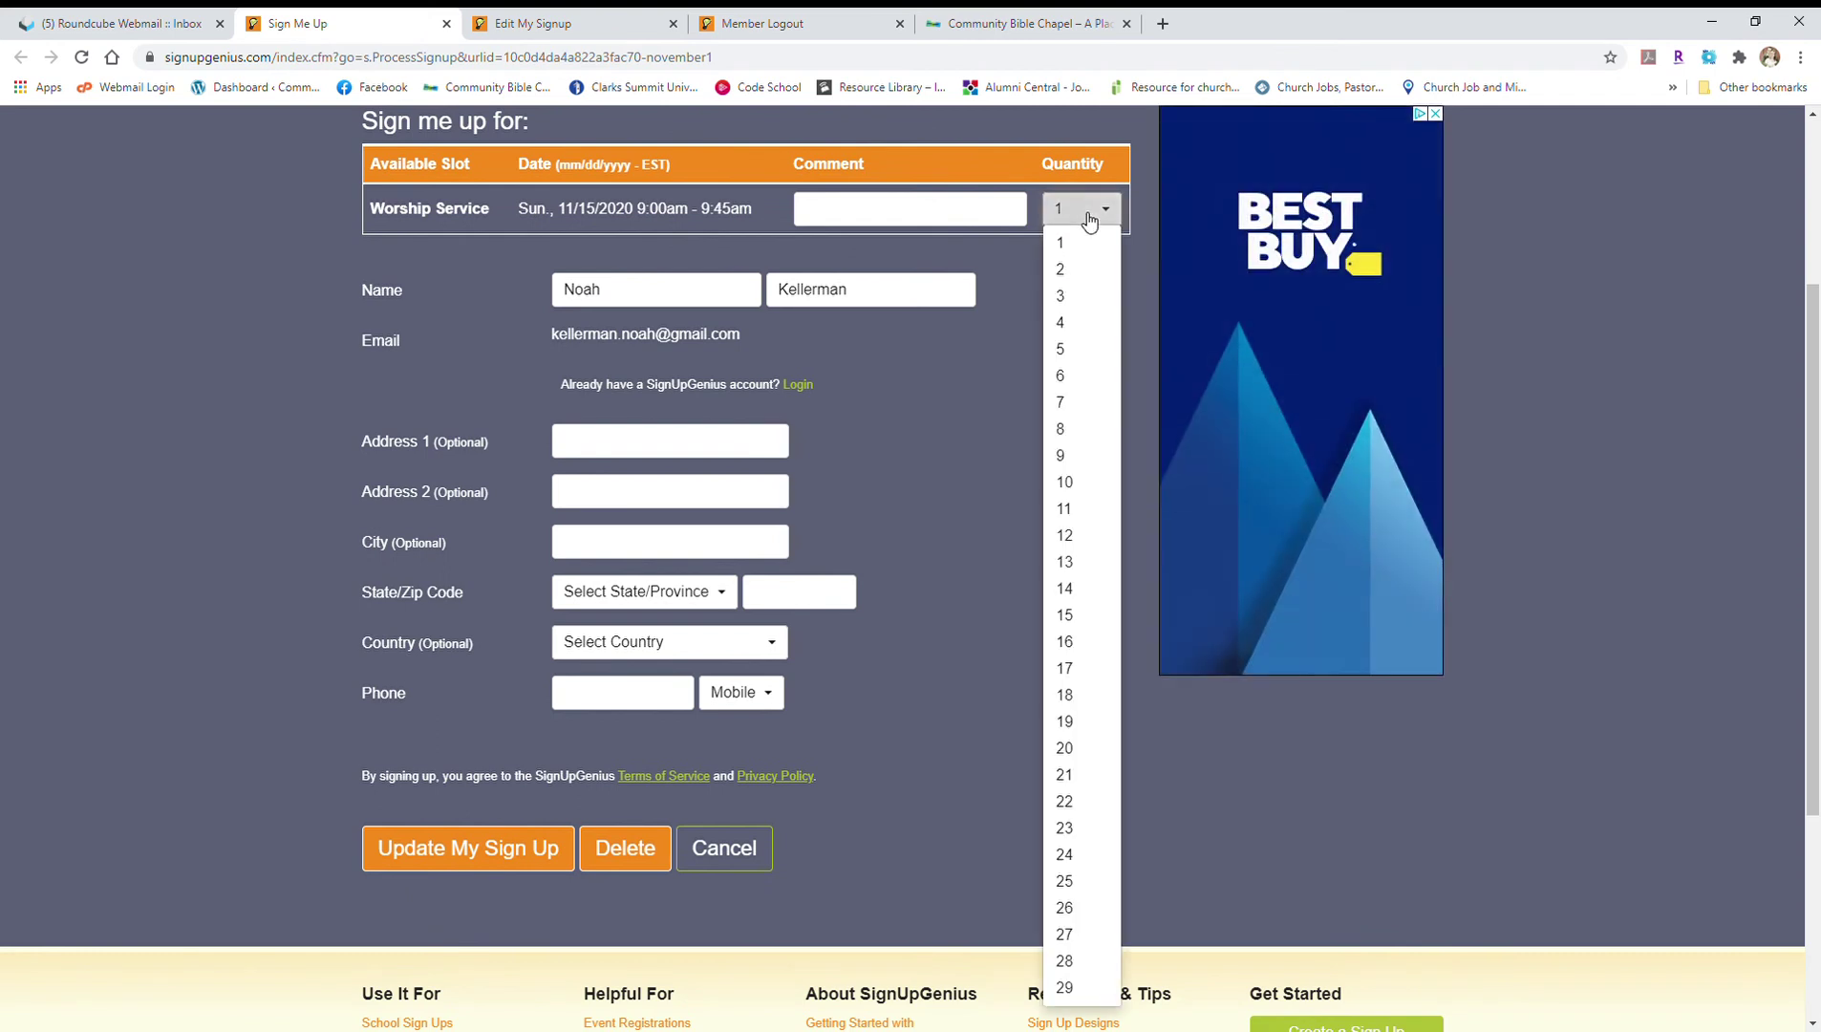
pyautogui.click(1089, 290)
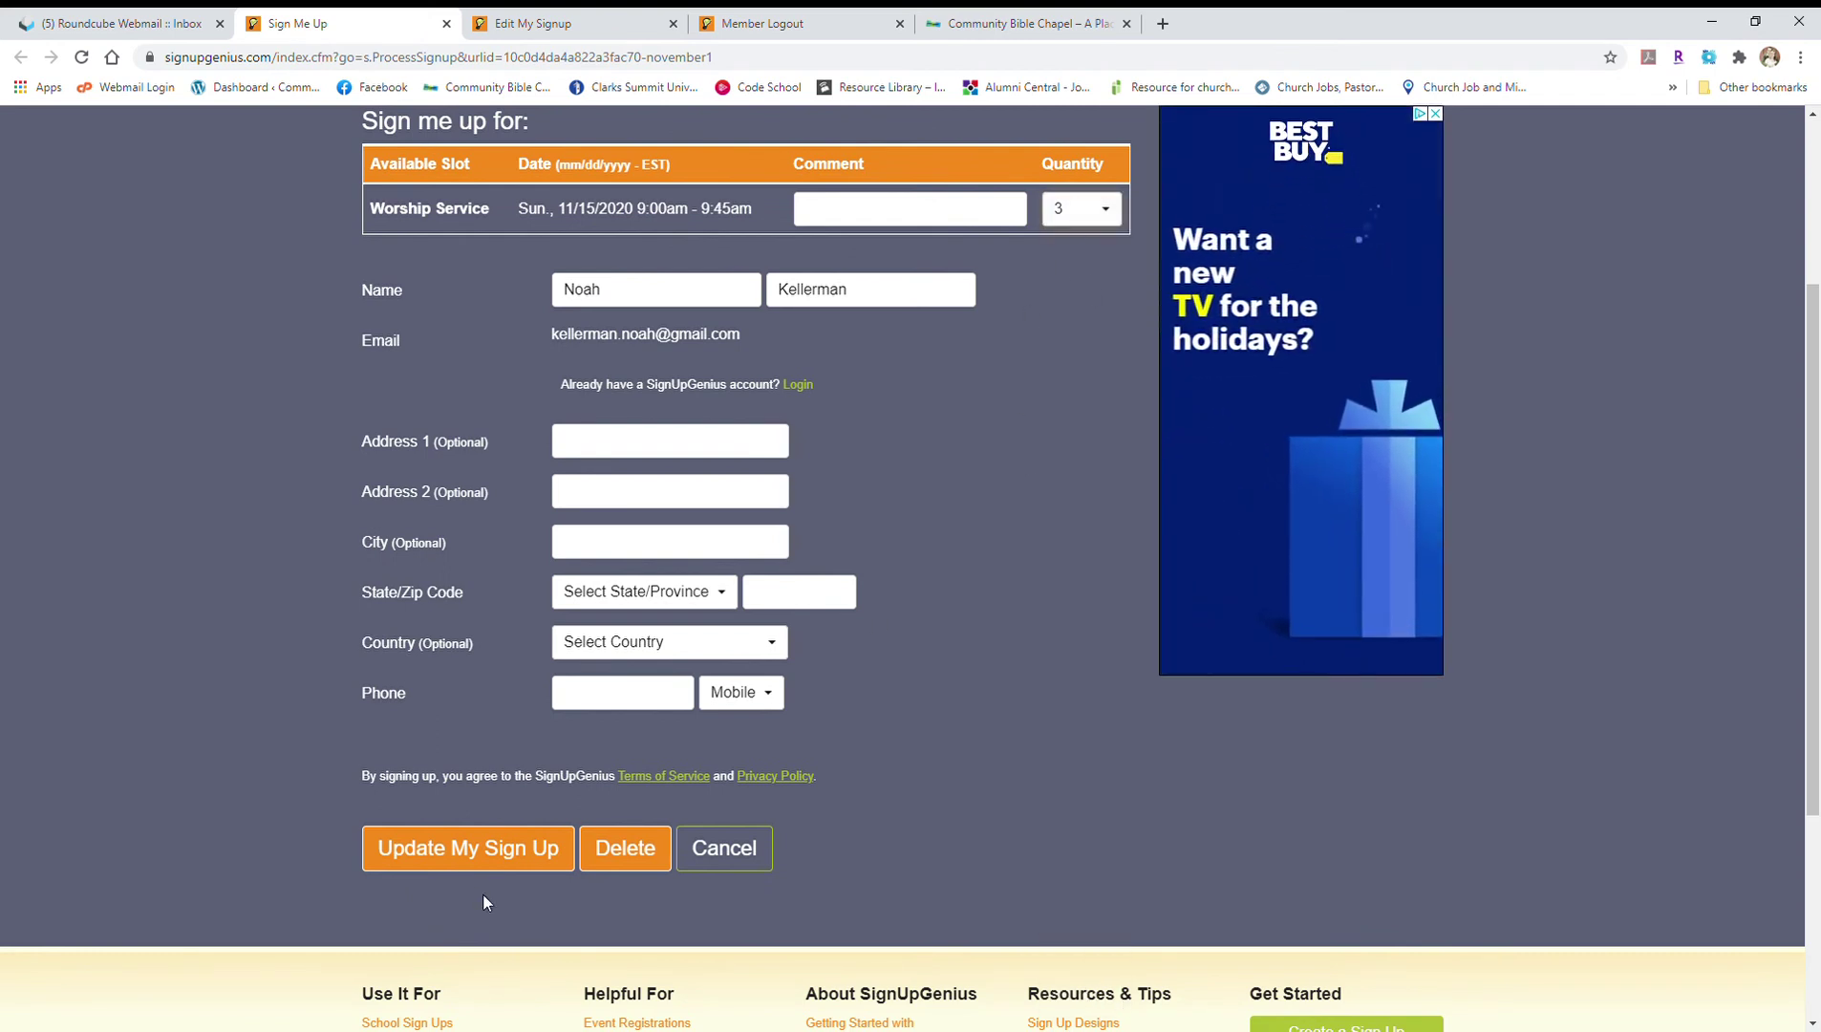
# Step: Delete the 11/15/2020 9:00am sign-up and confirm with YES - DELETE
pyautogui.click(619, 869)
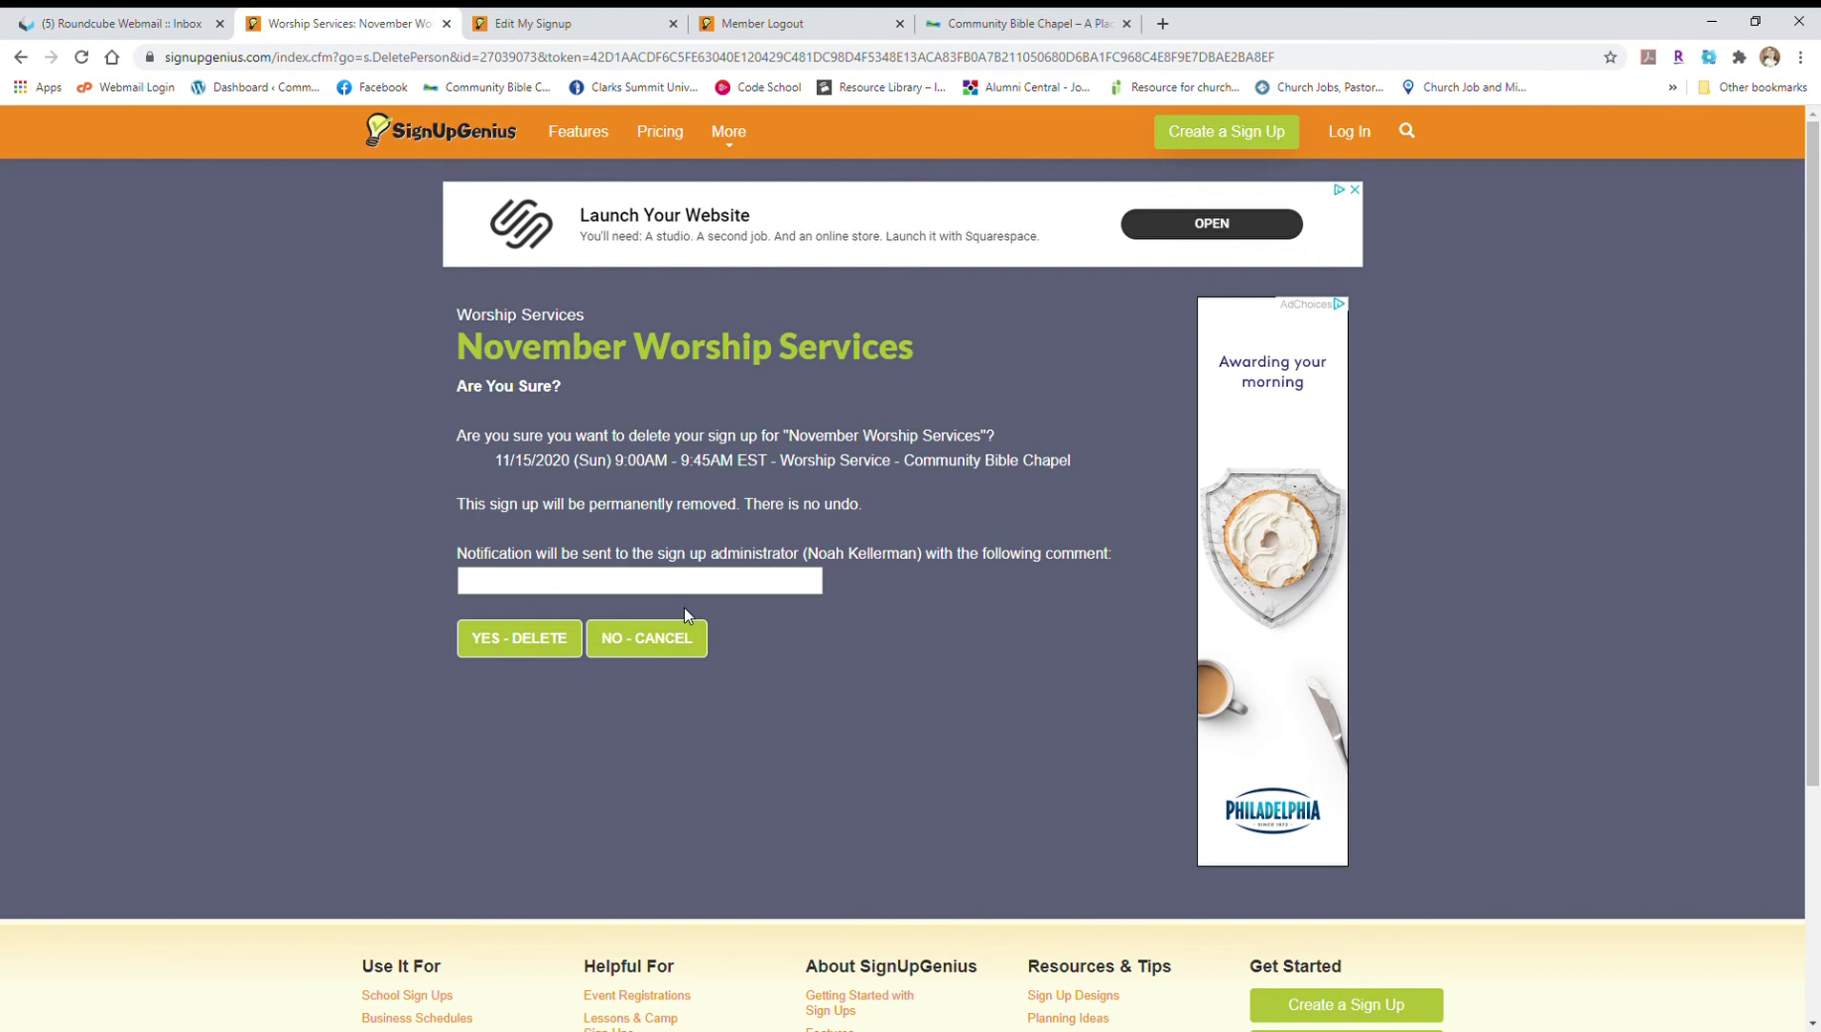
pyautogui.click(552, 647)
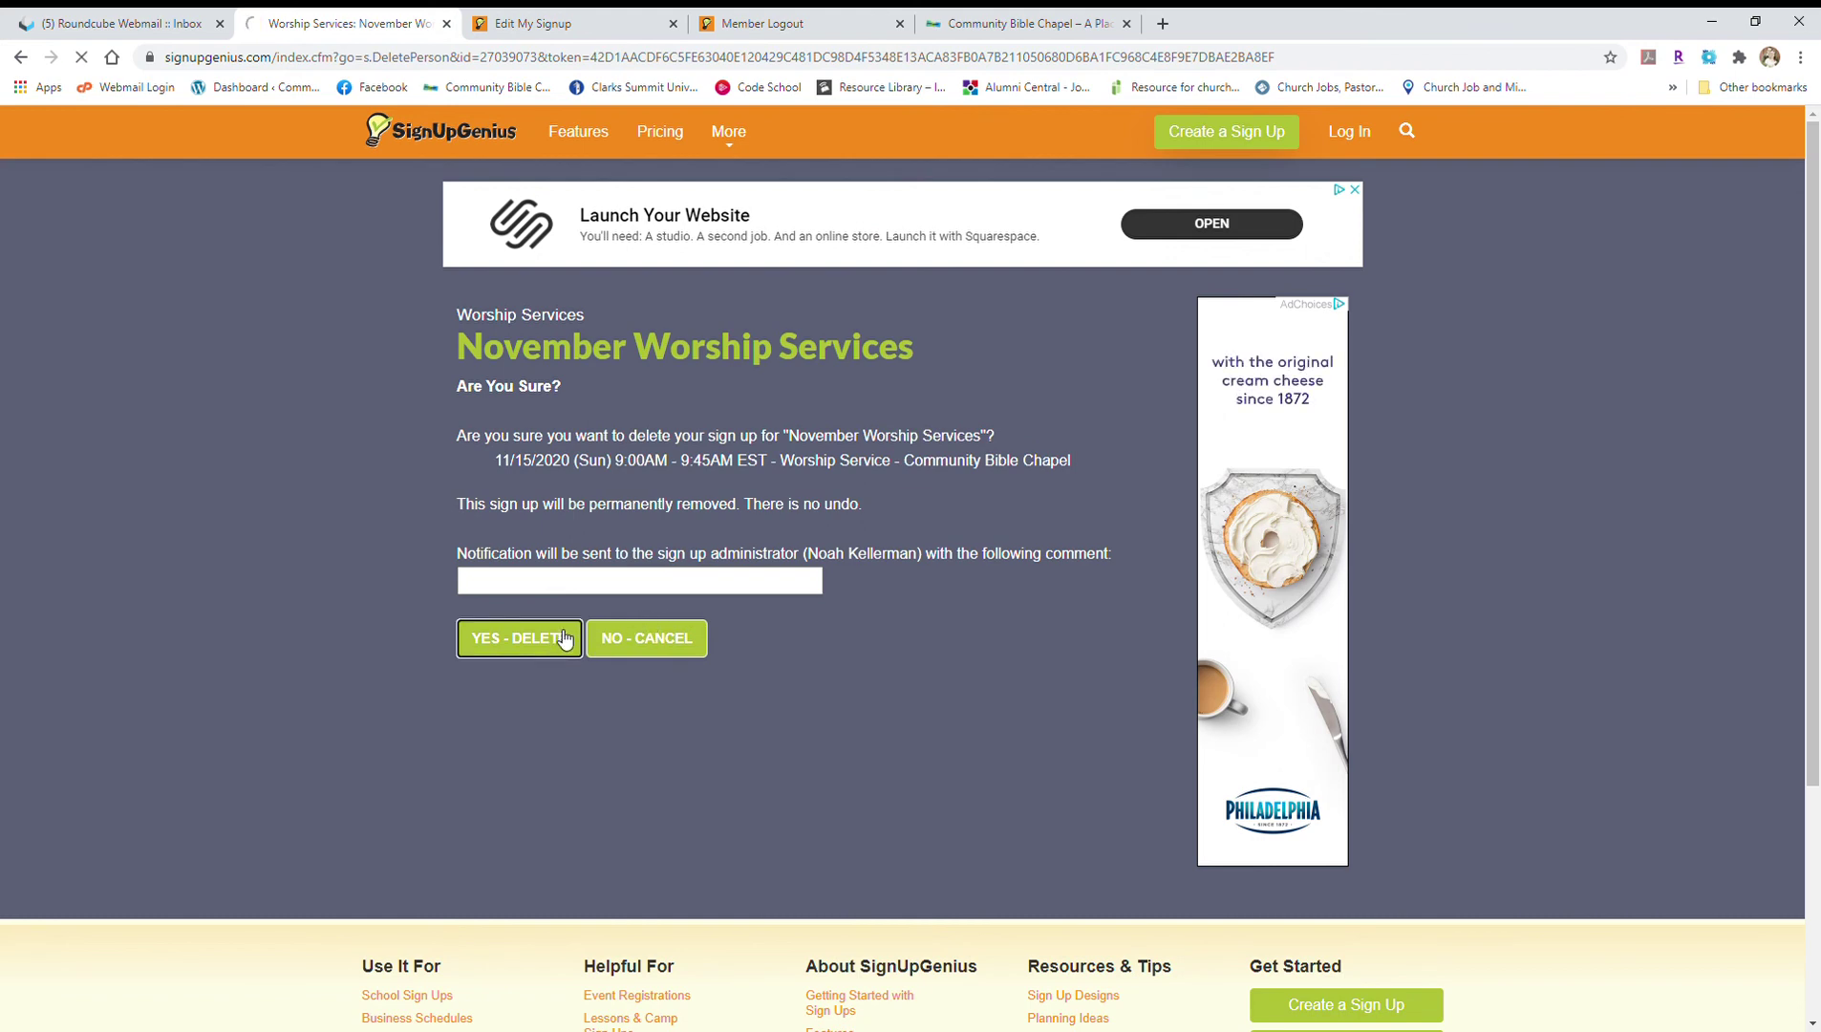